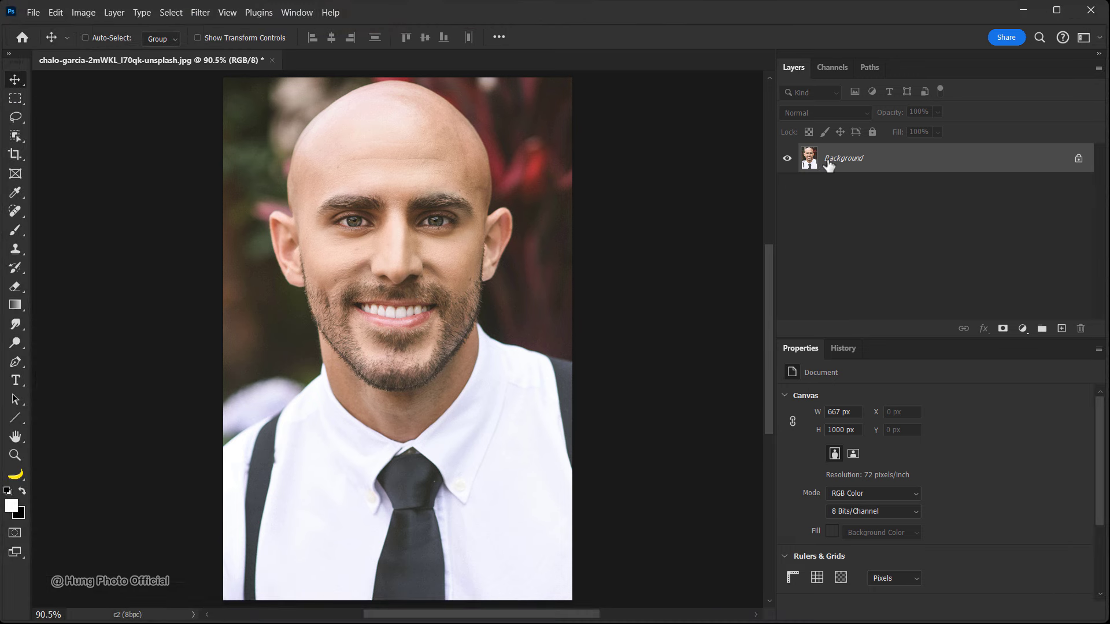
Duplicate the Background onto Layer 1 and set up the Smudge tool with a 50 px spatter brush
key(ctrl+j)
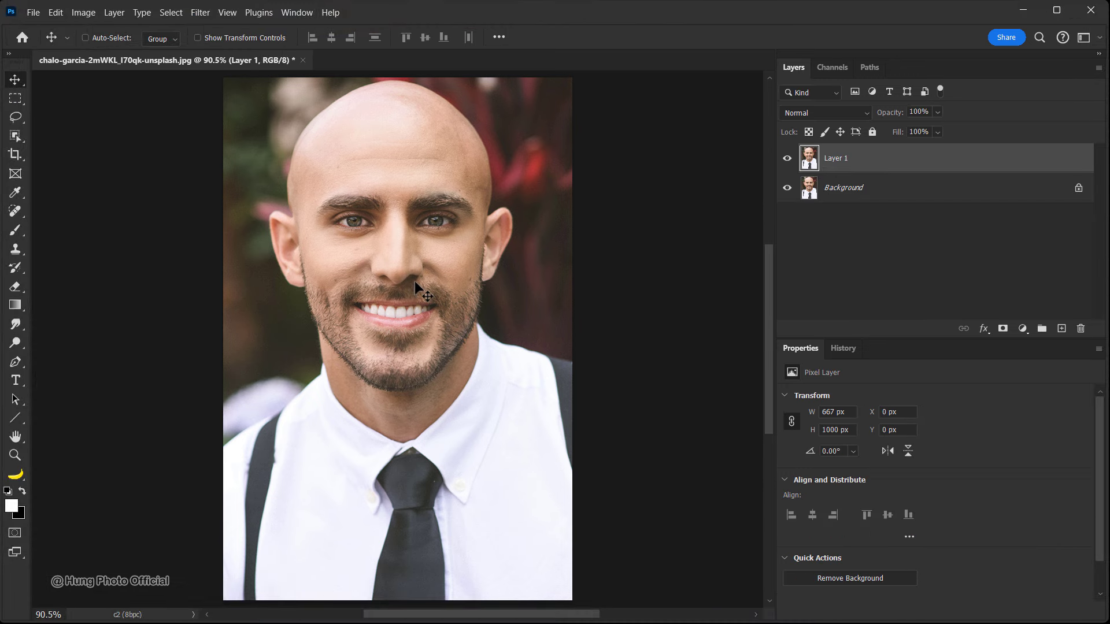
click(18, 330)
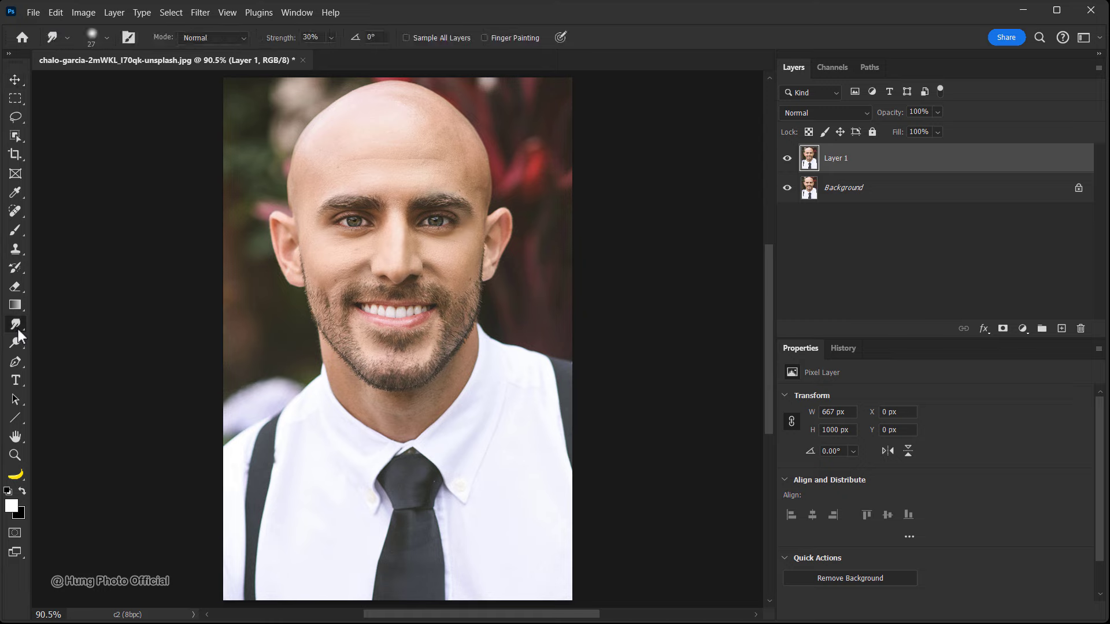
click(66, 351)
right_click(401, 288)
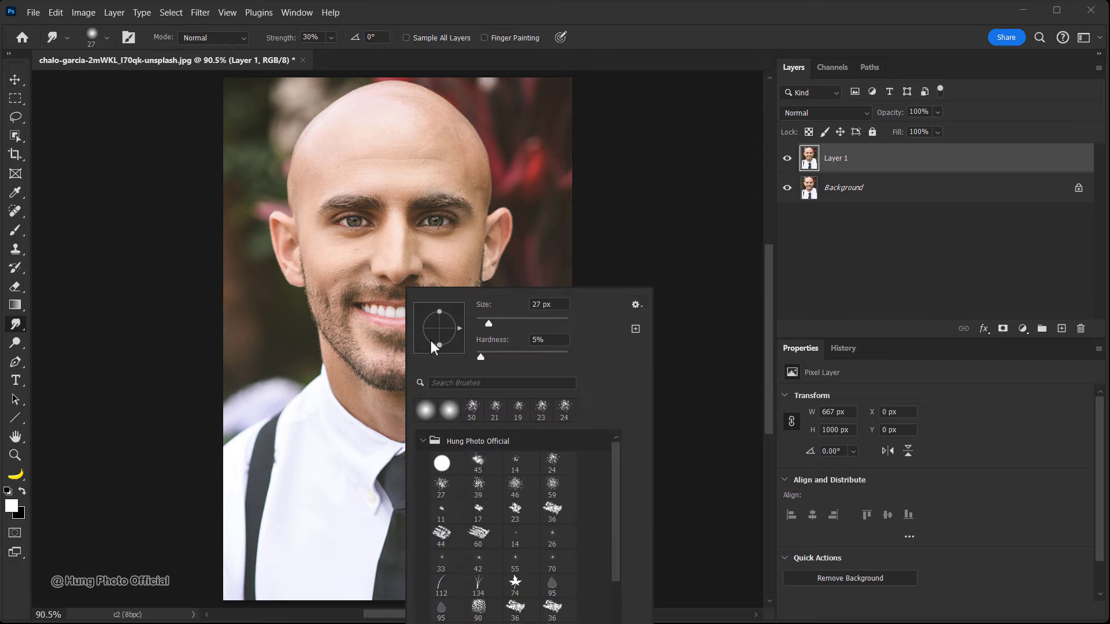
click(474, 411)
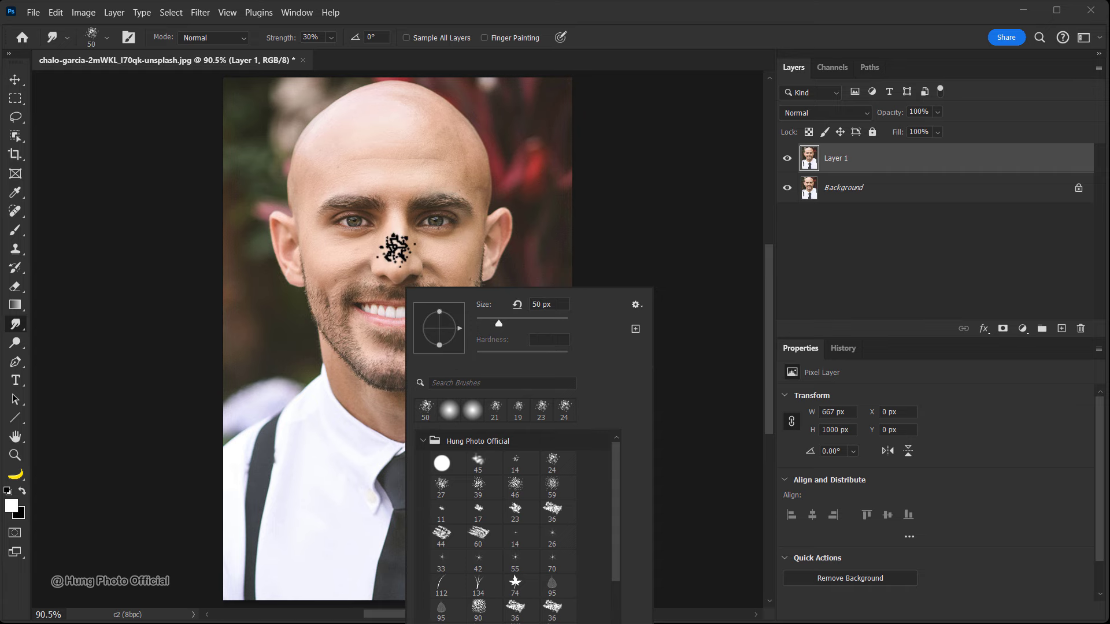
key(Escape)
scroll(388, 260, up, 3)
Smudge the beard by the mouth corner and the left eyebrow tail with a 32 px brush
mouse_move(364, 333)
mouse_down()
mouse_move(348, 317)
mouse_move(289, 359)
mouse_move(274, 399)
mouse_up()
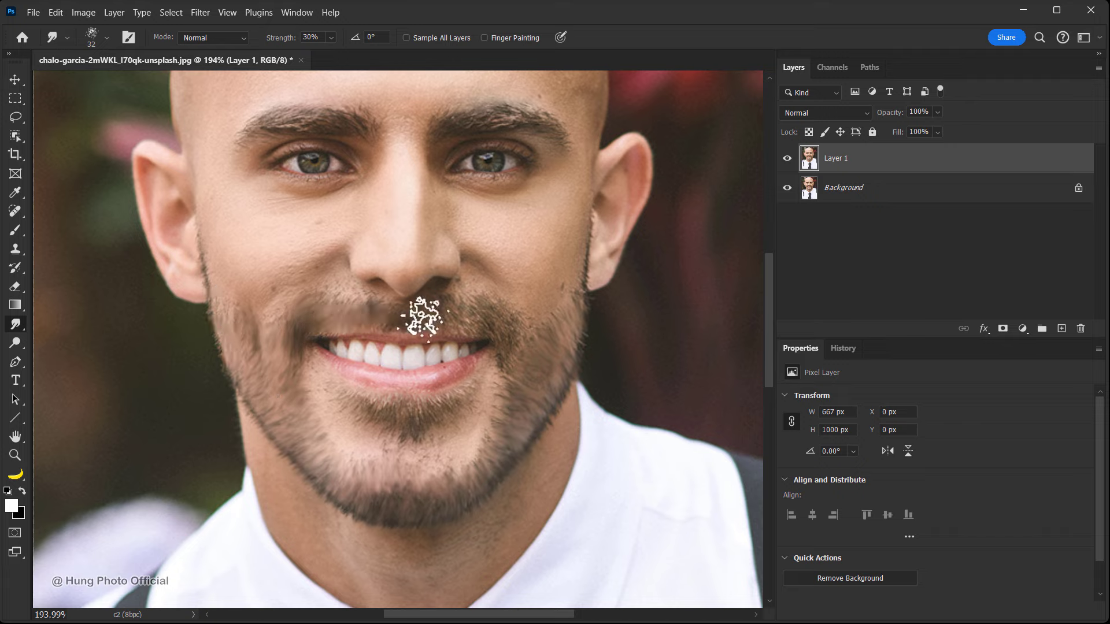
drag(477, 315, 515, 346)
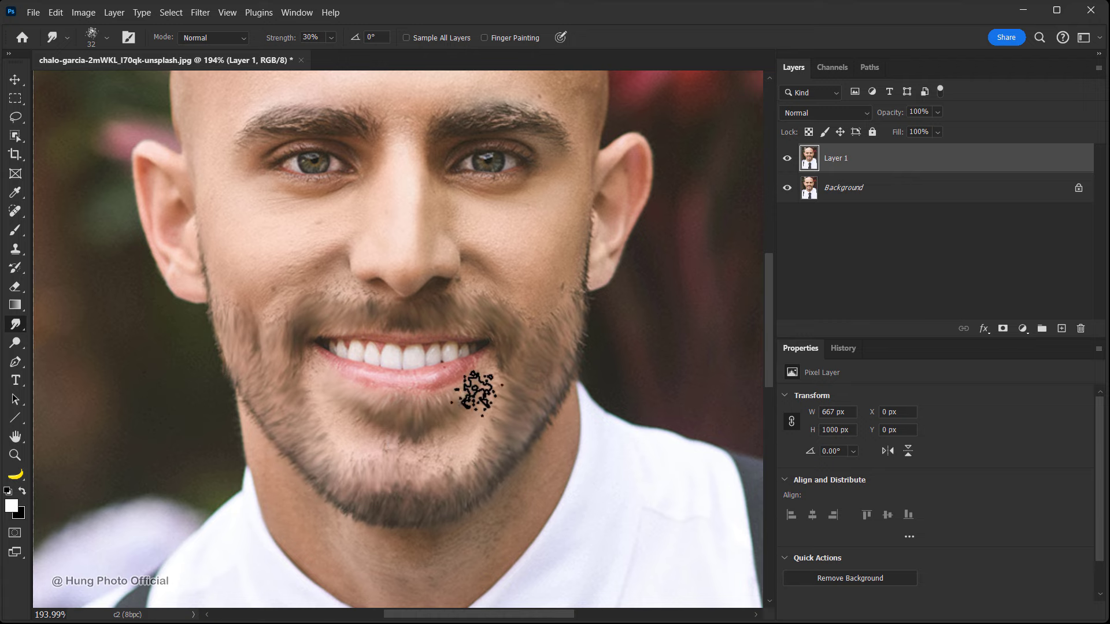
scroll(404, 148, up, 5)
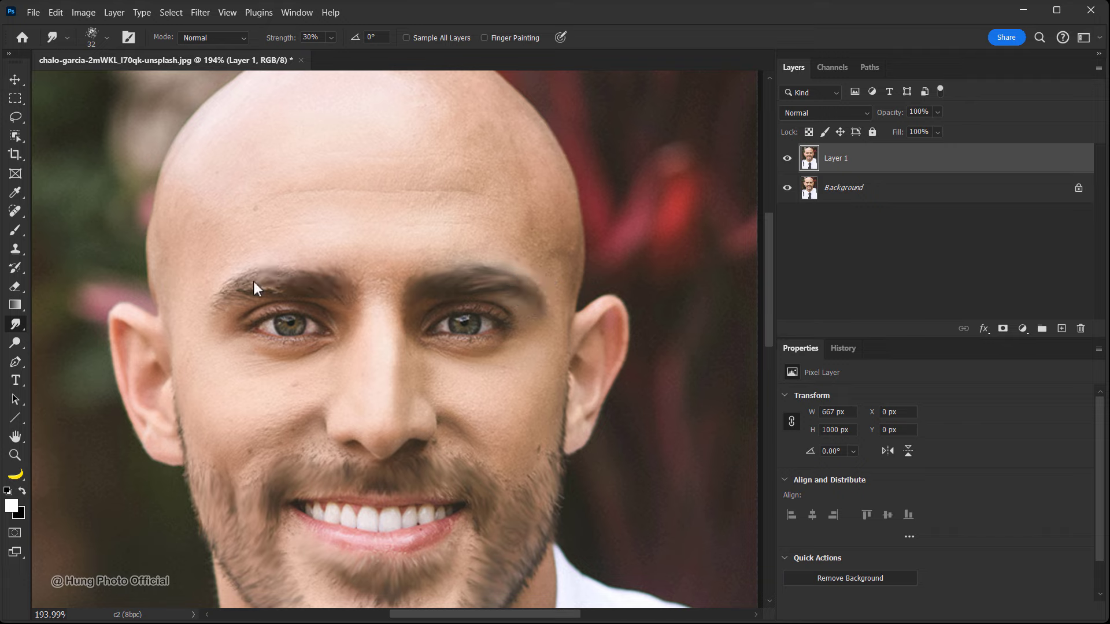
drag(218, 301, 302, 288)
key(bracketleft)
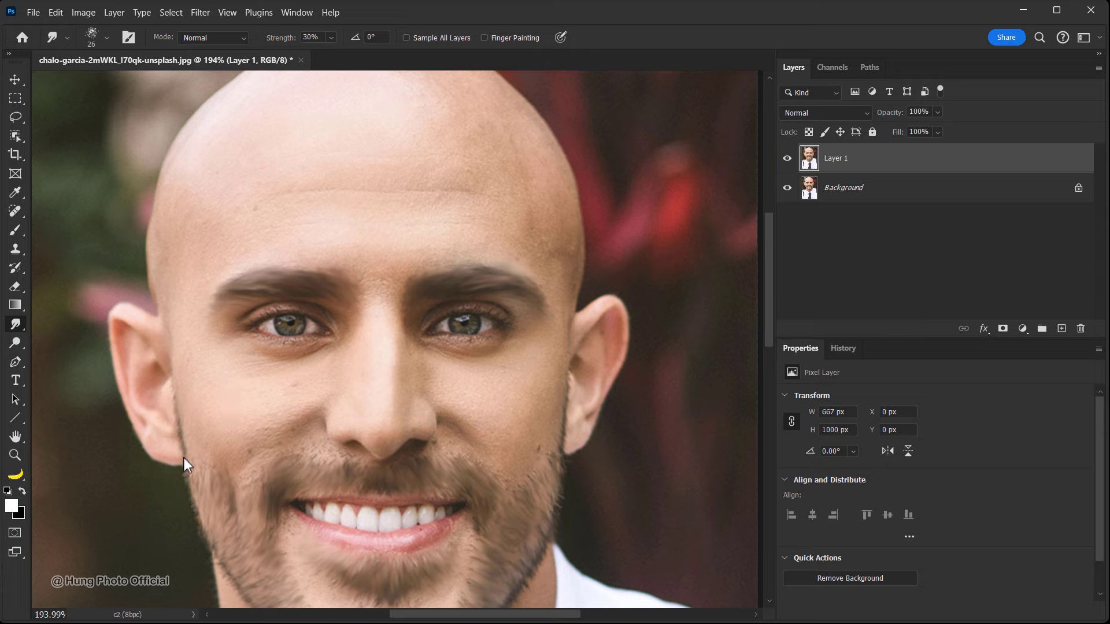
Switch to a 28 px soft round brush at 48% strength and smooth the skin down the nose
right_click(338, 374)
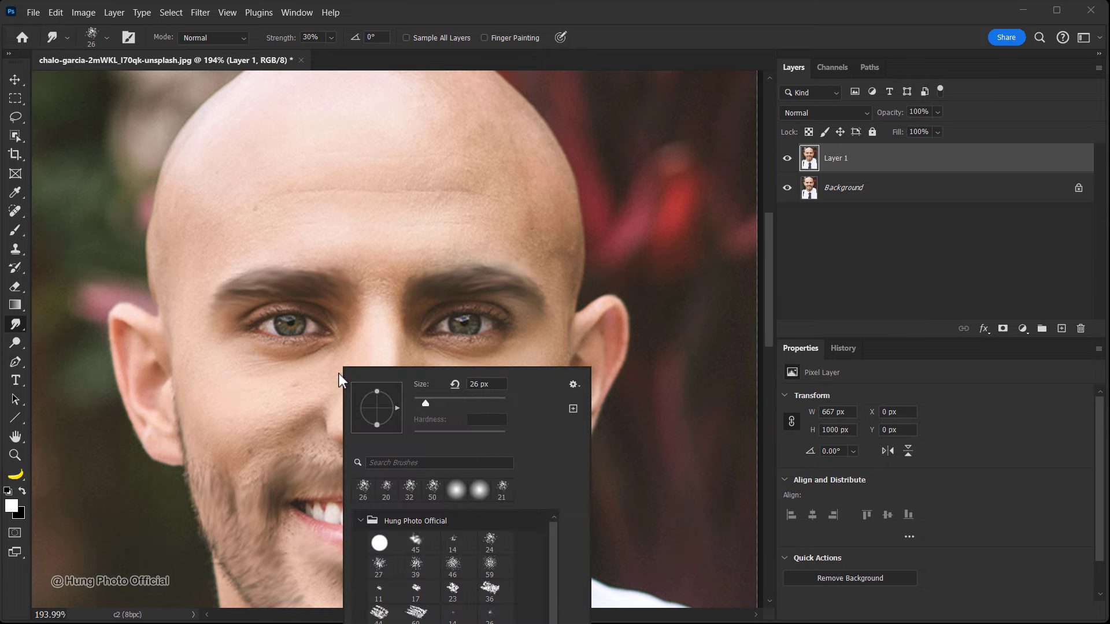
click(456, 490)
key(Return)
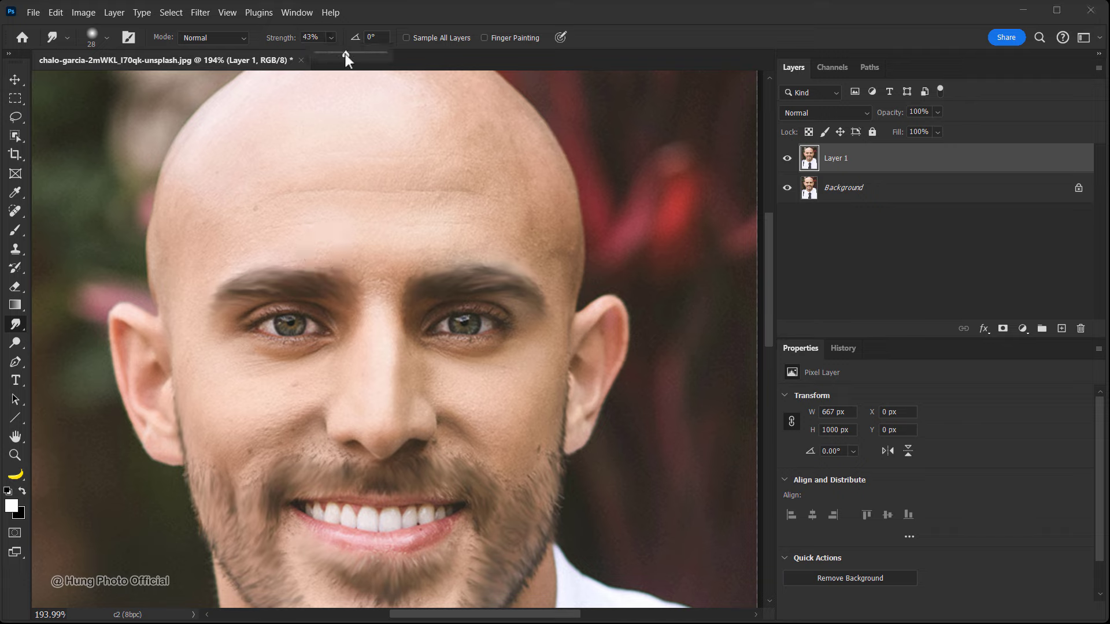
drag(345, 53, 350, 54)
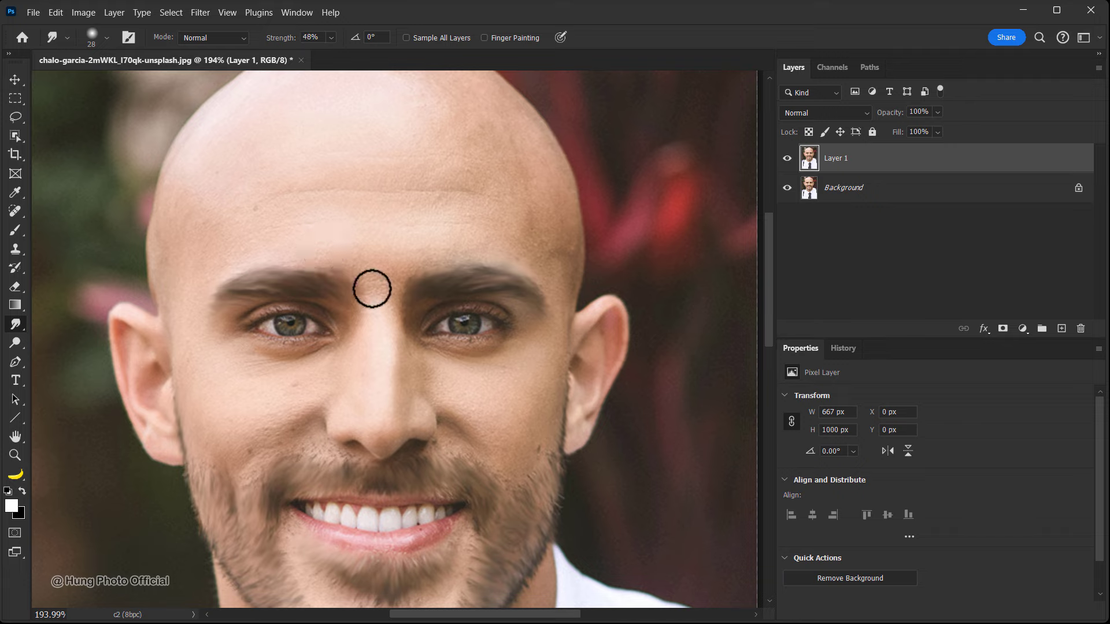
drag(371, 289, 365, 339)
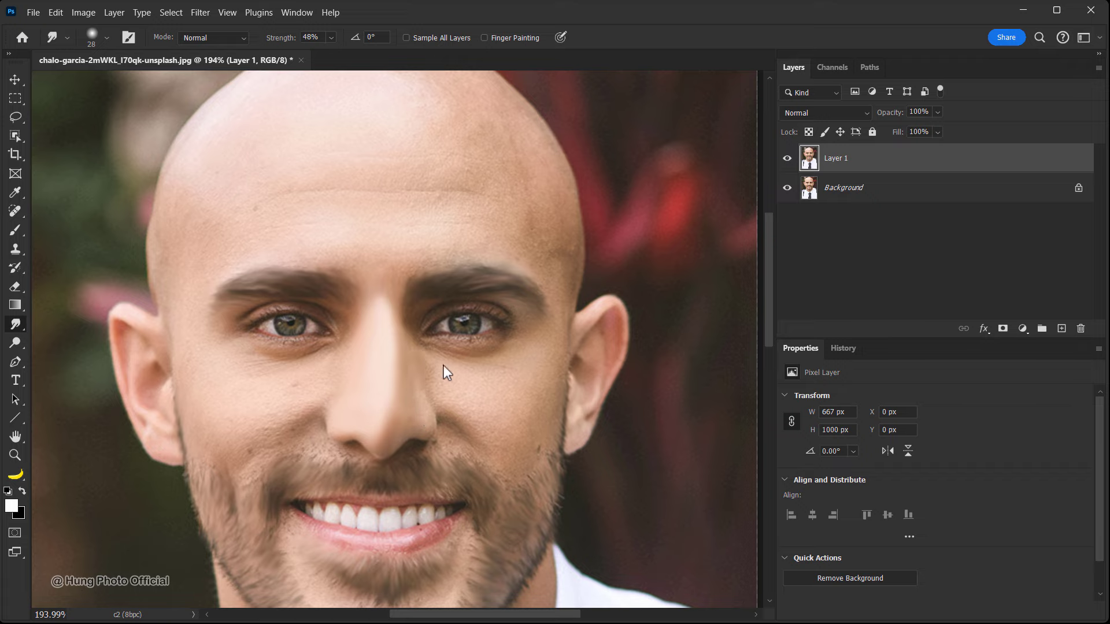
alt+right_click(516, 343)
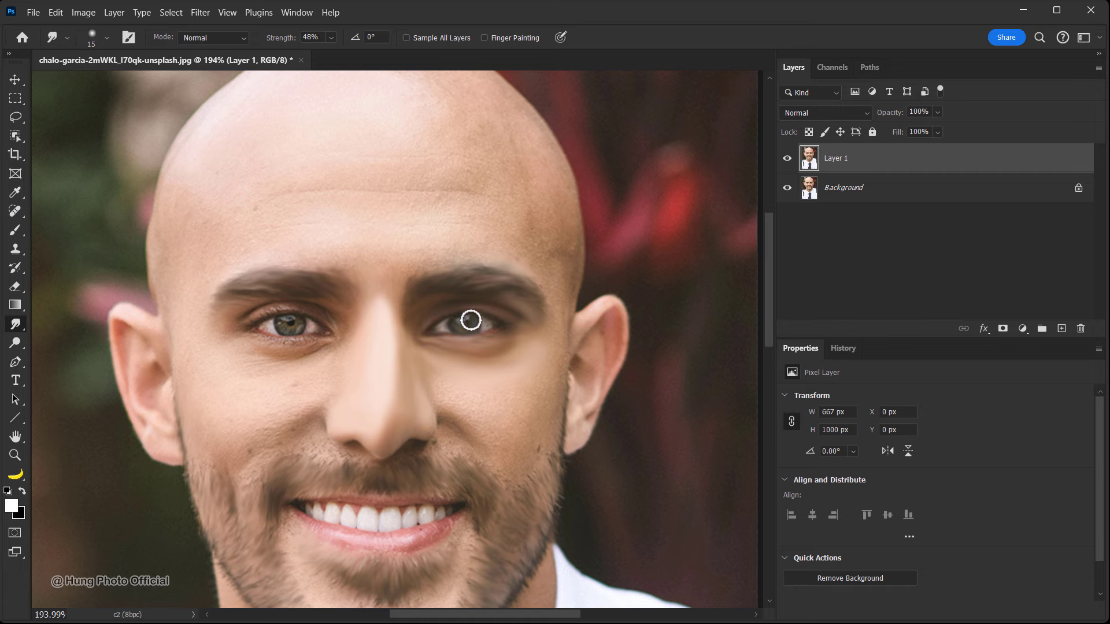
Blend the left eye's white into the iris at 13 px, then smooth under-eye skin at 22 px
scroll(470, 320, up, 2)
scroll(471, 320, up, 3)
alt+right_click(471, 319)
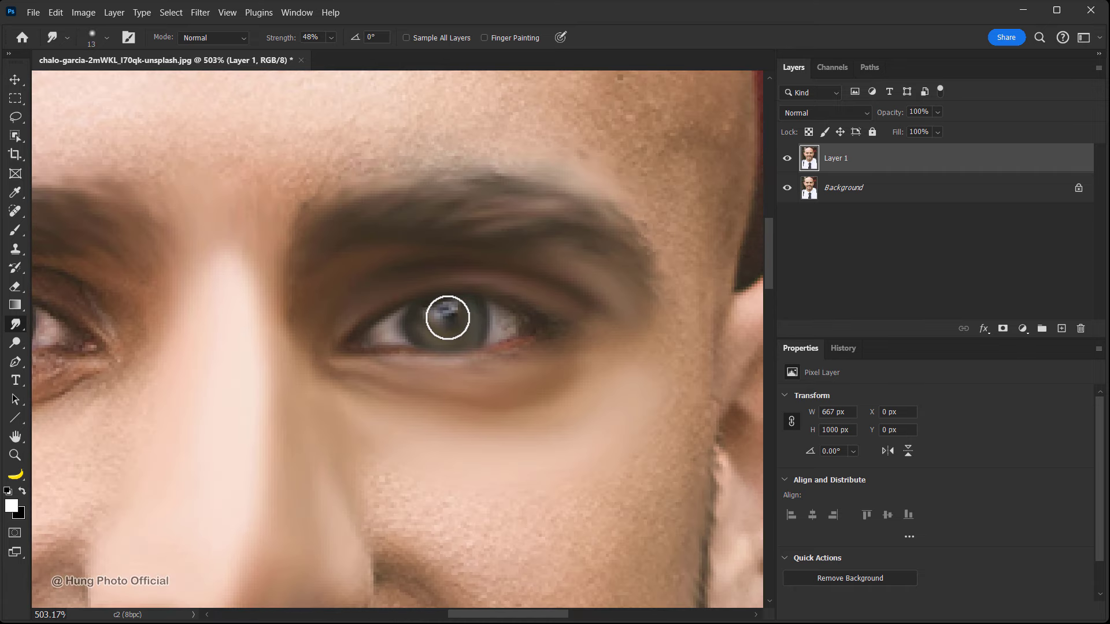
scroll(448, 318, down, 3)
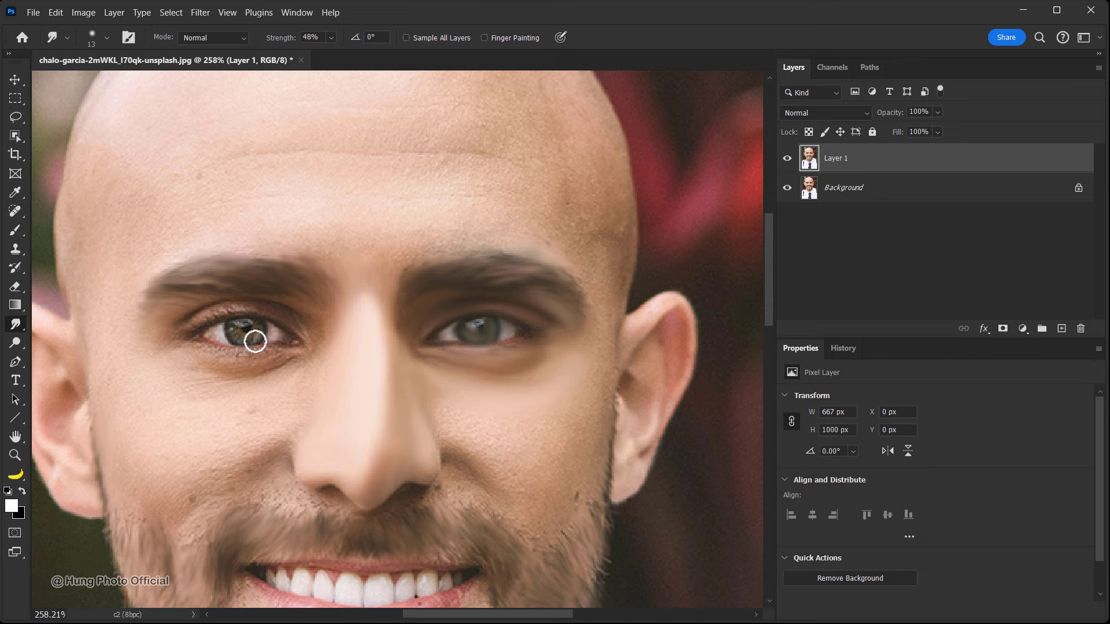
scroll(255, 341, up, 1)
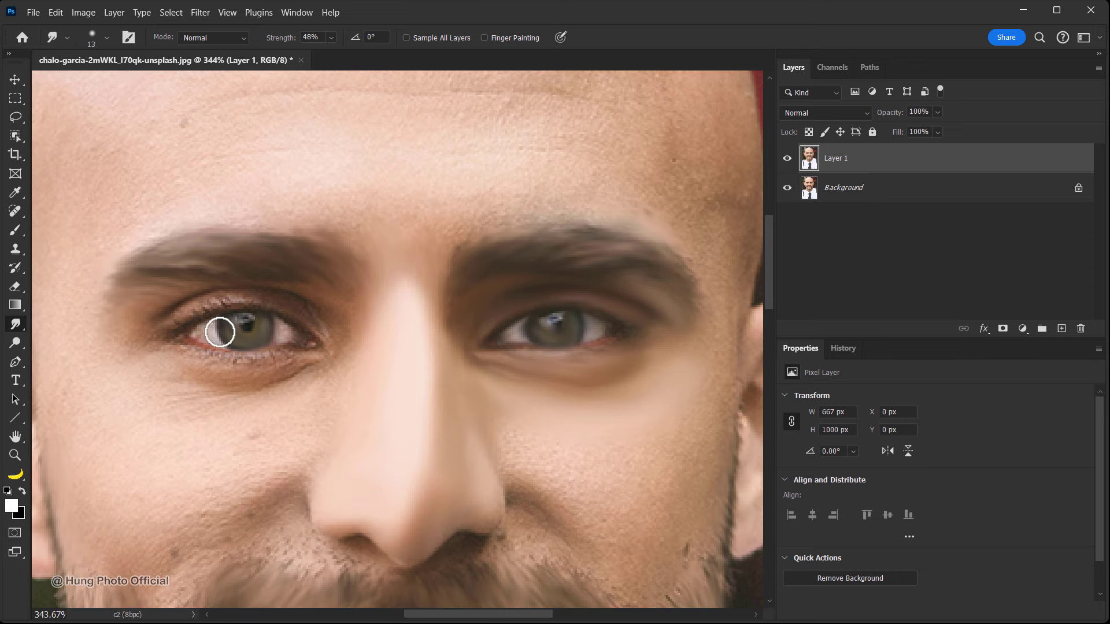
drag(202, 334, 267, 335)
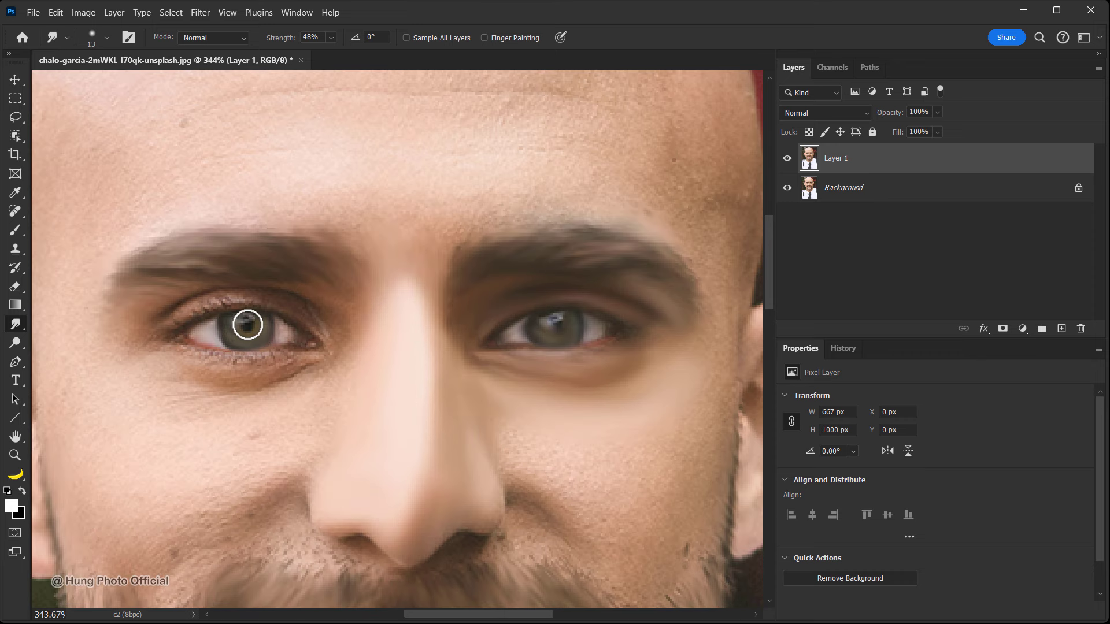
scroll(555, 324, down, 2)
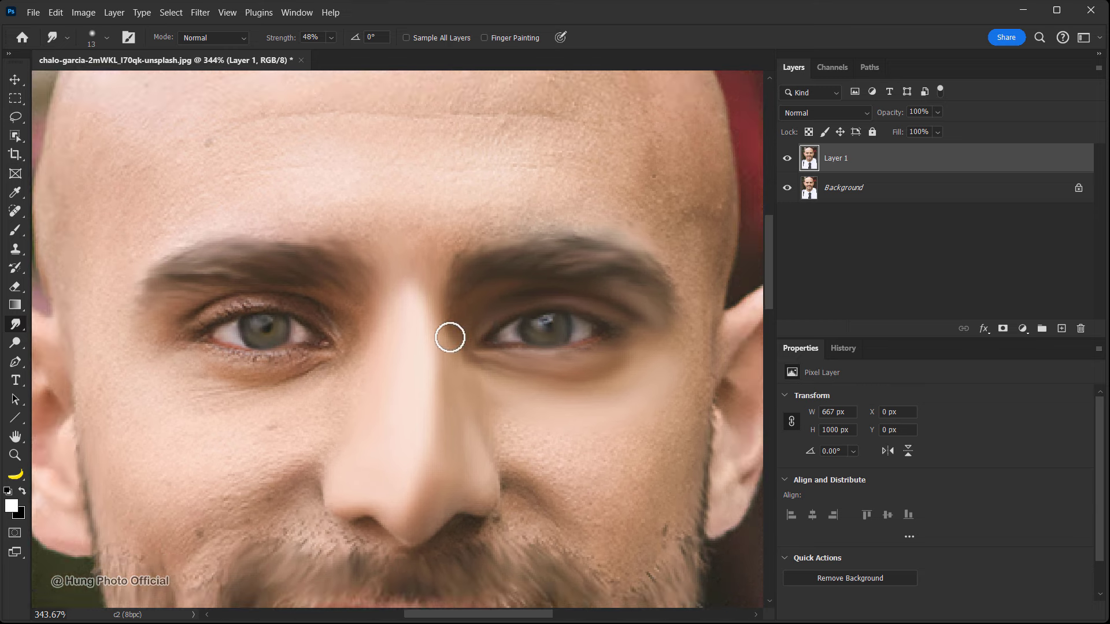
key(bracketright)
drag(546, 398, 491, 392)
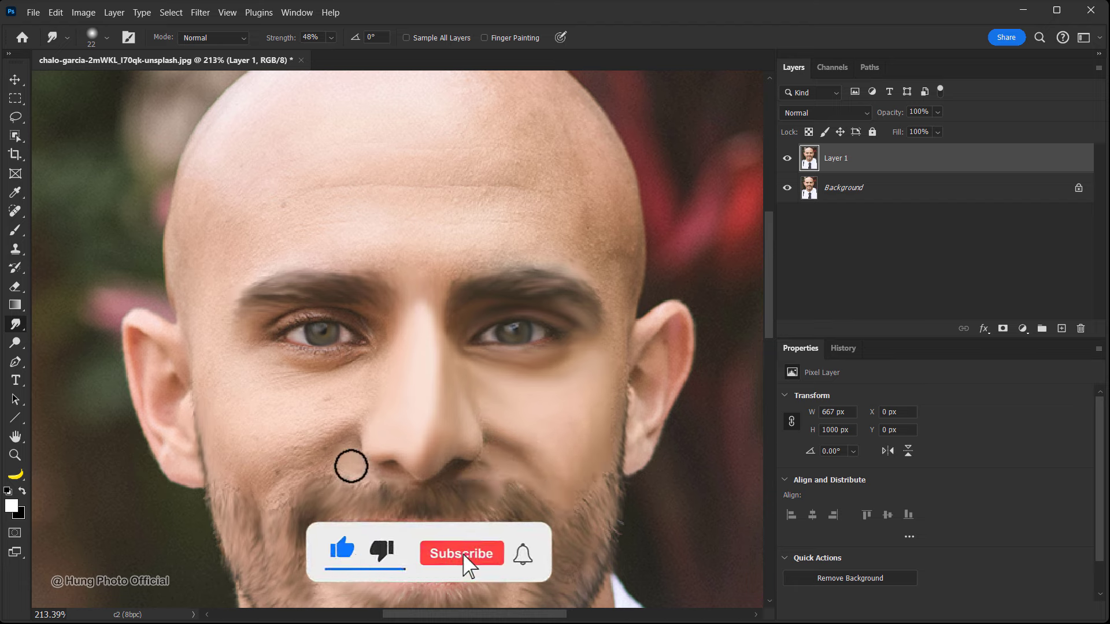
Smooth the stubble by the left nostril and the cheek beside the nose, removing the mole
drag(379, 475, 278, 496)
key(bracketright)
mouse_move(307, 442)
mouse_down()
mouse_move(367, 396)
mouse_move(315, 384)
mouse_up()
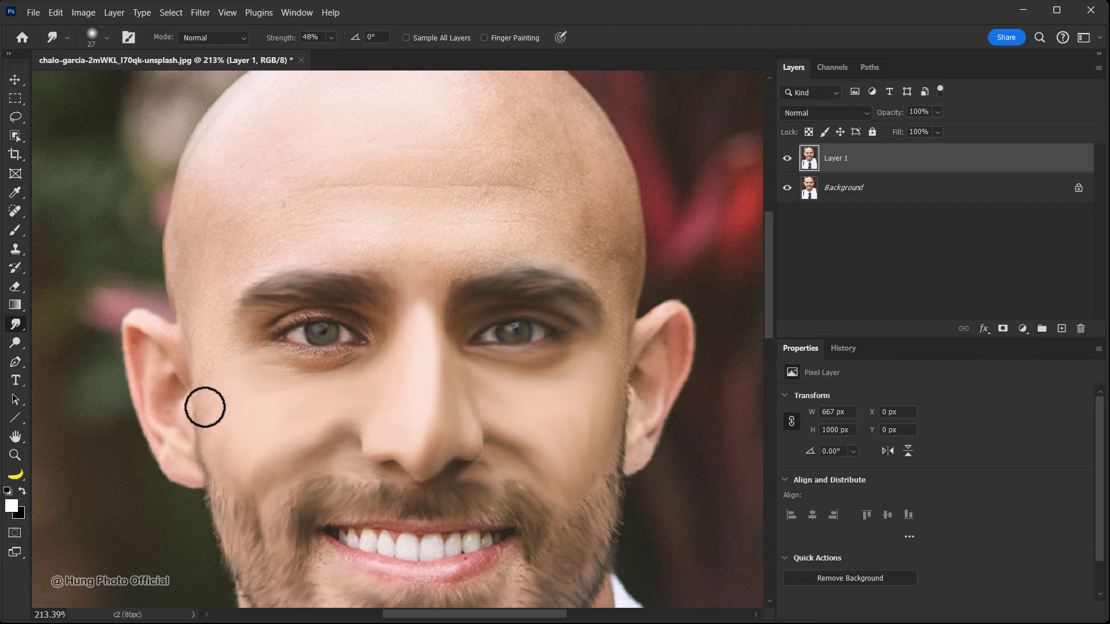
key(bracketleft)
key(bracketleft)
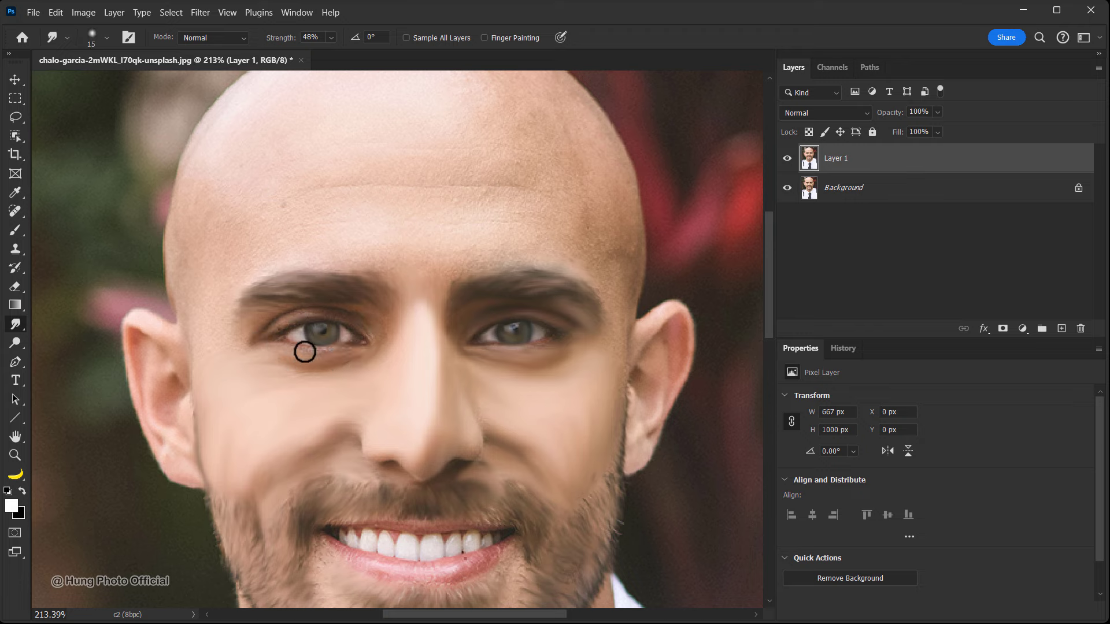
Smooth the left forehead crease and the upper forehead skin with a larger brush
key(bracketright)
key(bracketright)
key(bracketright)
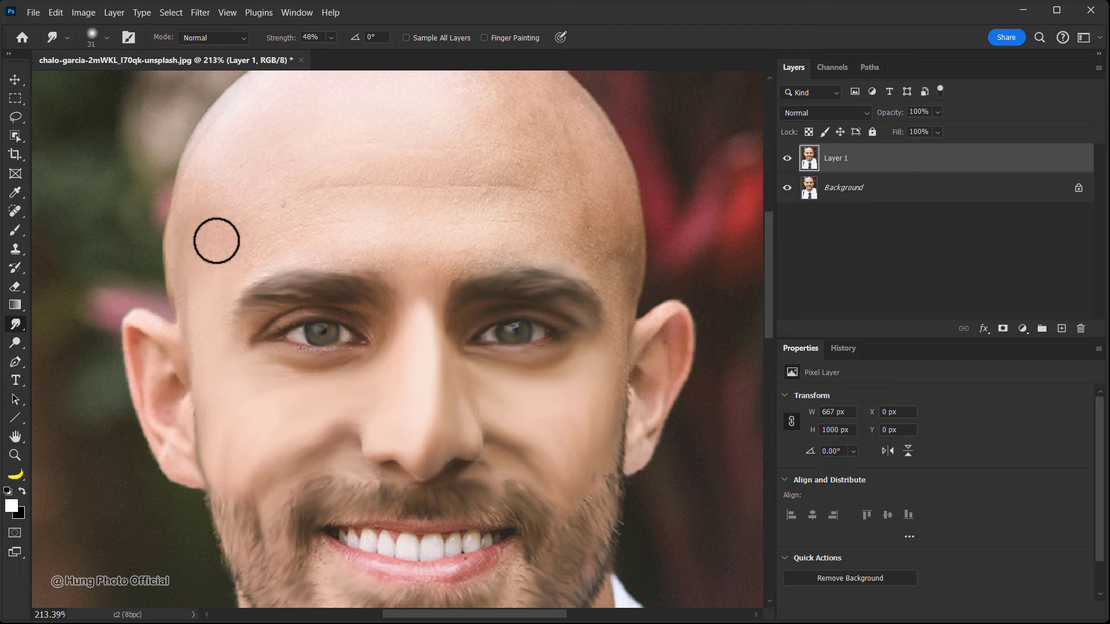
scroll(399, 252, up, 3)
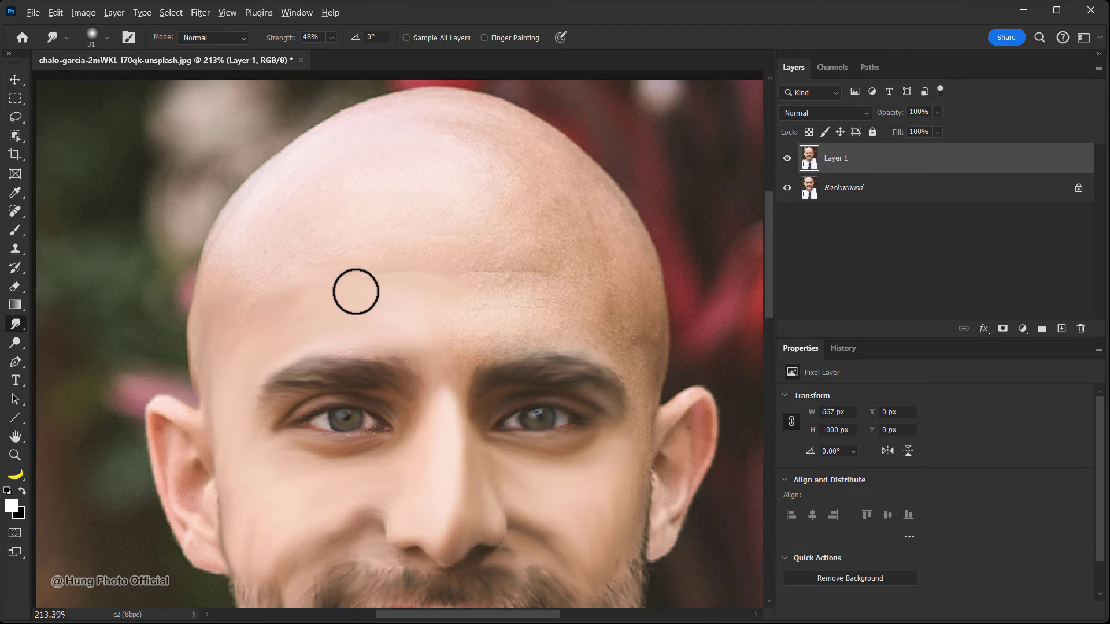
key(bracketright)
drag(362, 206, 283, 190)
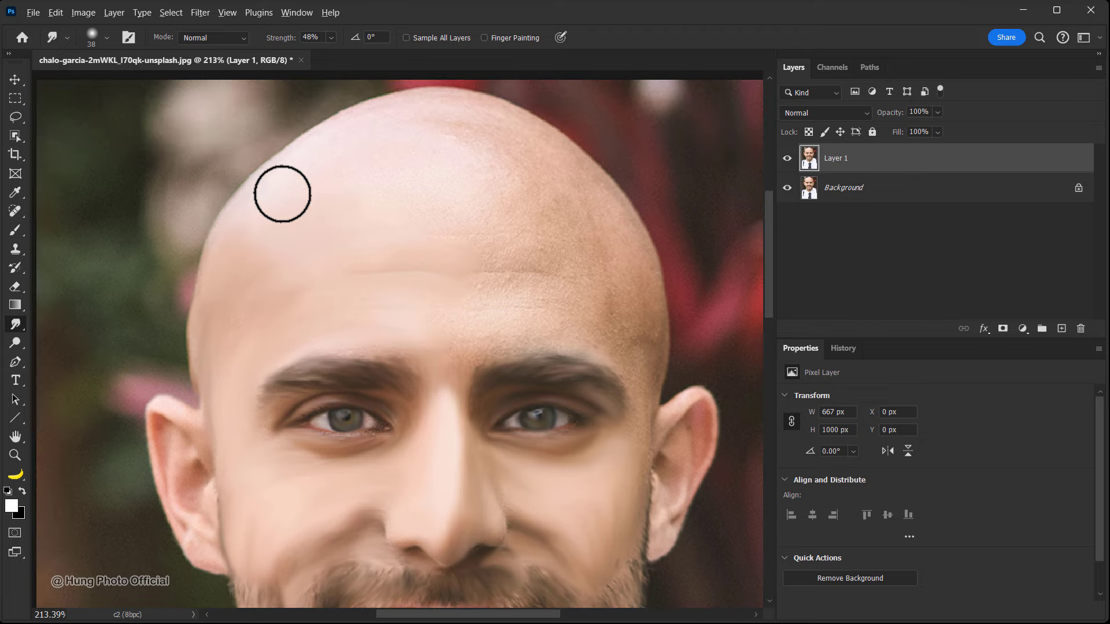
key(bracketleft)
mouse_move(461, 231)
mouse_down()
mouse_move(478, 121)
mouse_move(597, 216)
mouse_move(580, 253)
mouse_move(535, 286)
mouse_move(584, 317)
mouse_move(426, 320)
mouse_move(528, 335)
mouse_move(571, 219)
mouse_move(632, 248)
mouse_move(642, 456)
mouse_up()
Smooth the skin along the ear edge with a smaller detail brush
key(bracketleft)
key(bracketleft)
key(bracketleft)
drag(698, 414, 711, 414)
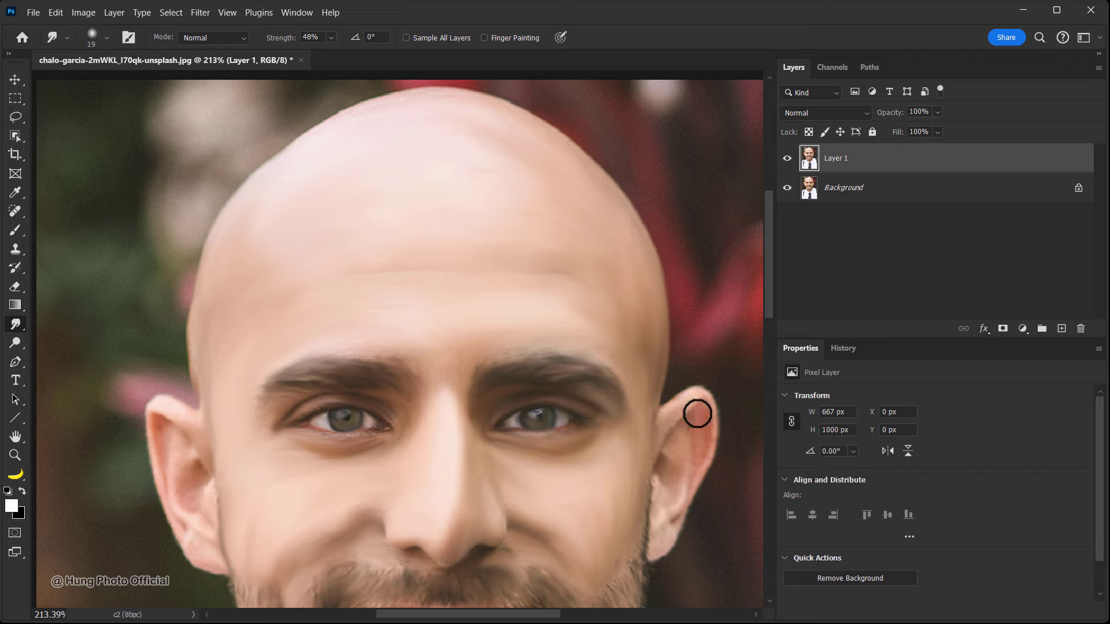
drag(667, 454, 677, 464)
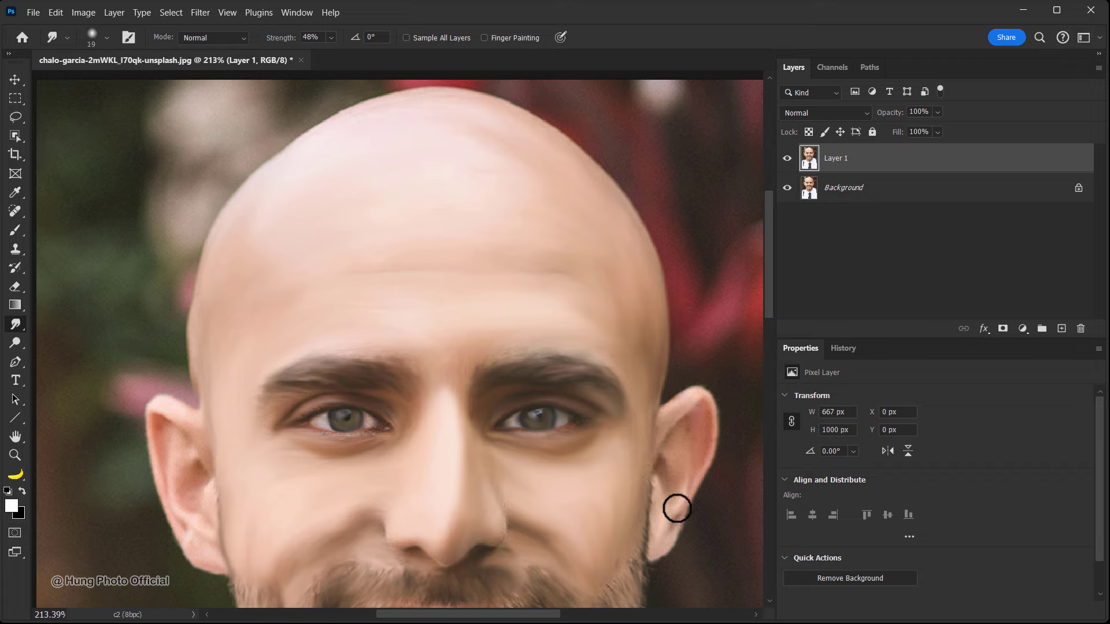
scroll(628, 482, down, 3)
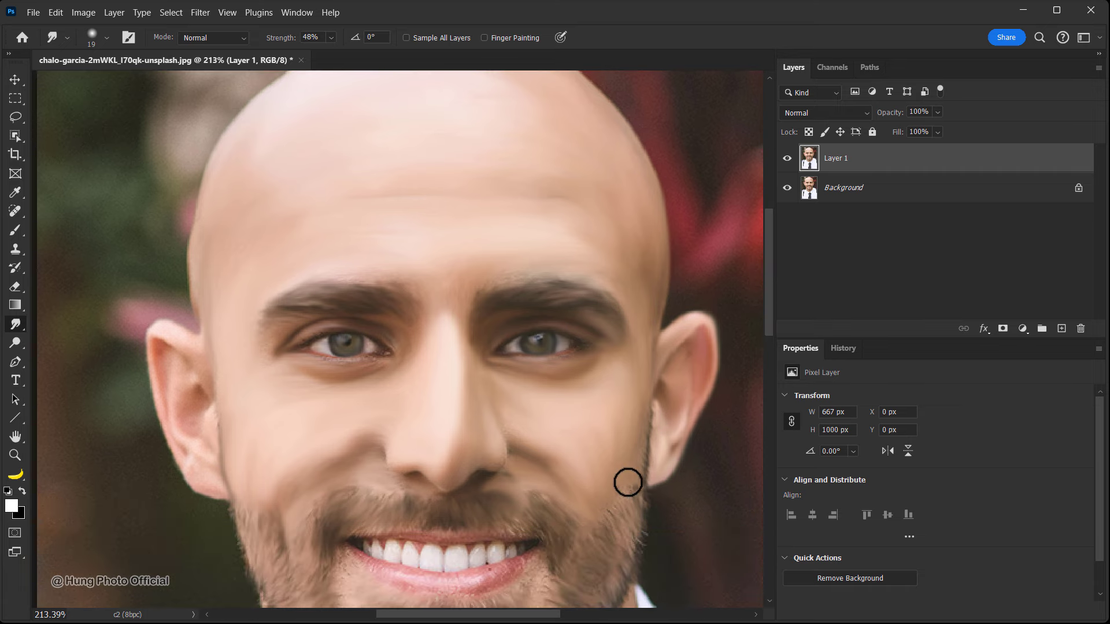
scroll(619, 508, down, 6)
scroll(619, 508, right, 2)
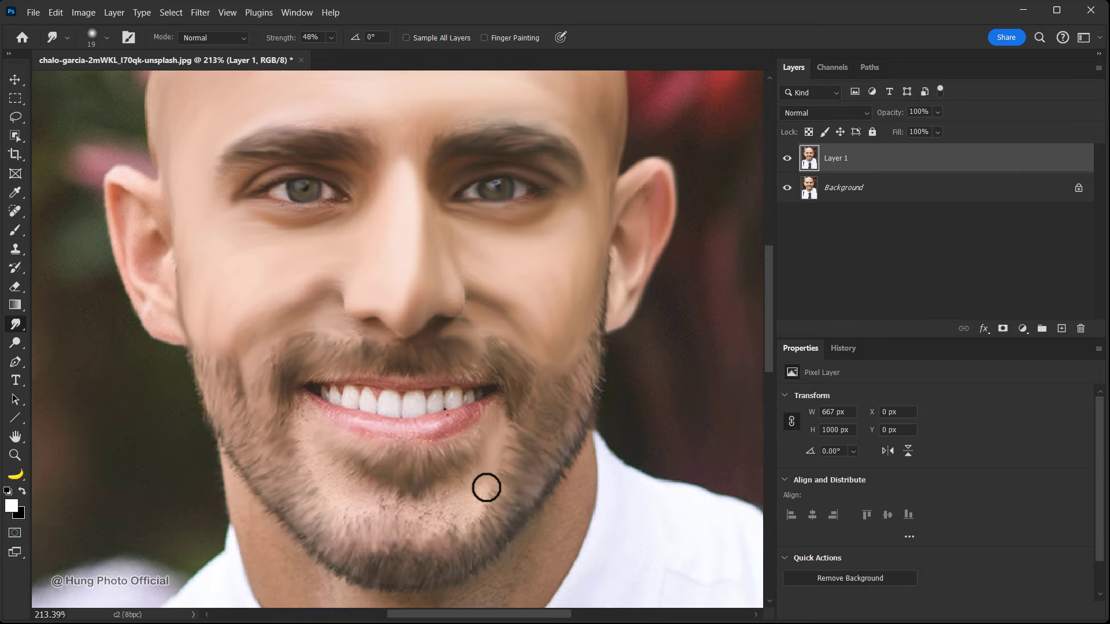
Blend the chin beard into soft strokes and smooth the lower lip
key(])
mouse_move(486, 488)
mouse_down()
mouse_move(357, 497)
mouse_move(303, 409)
mouse_up()
key([)
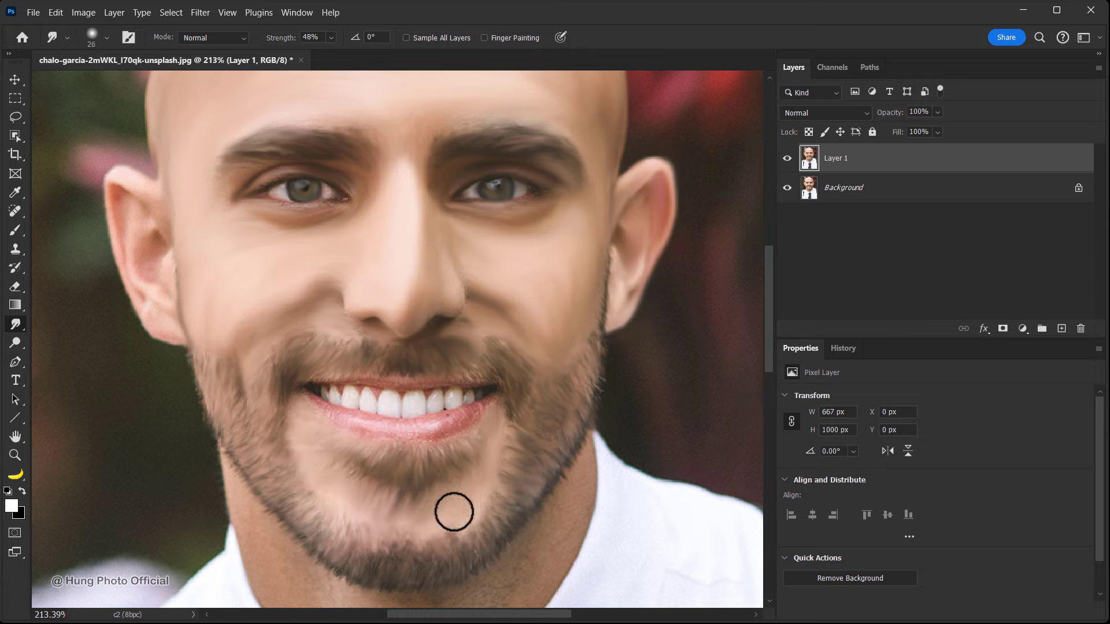
key([)
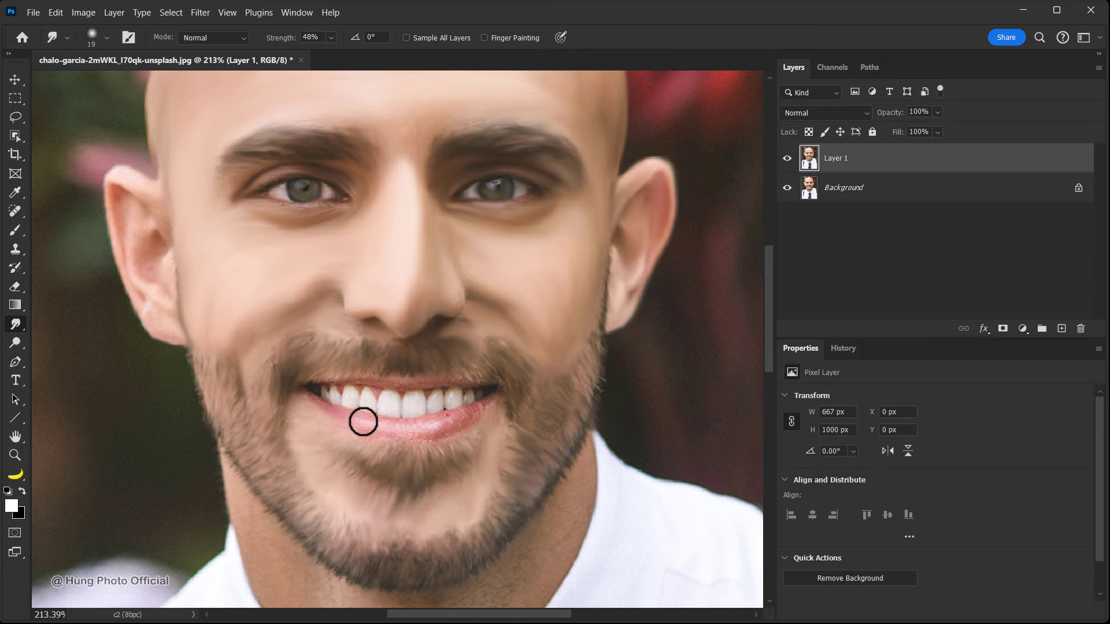
drag(363, 422, 445, 427)
Smooth the neck stubble below the beard and under the right jawline
key([)
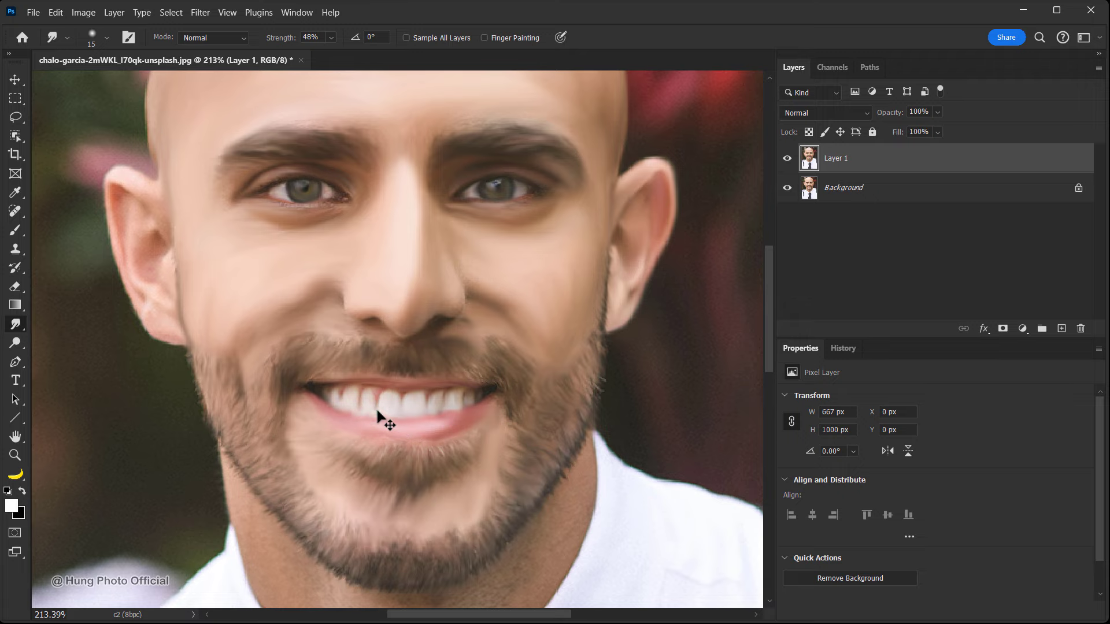
scroll(467, 471, down, 5)
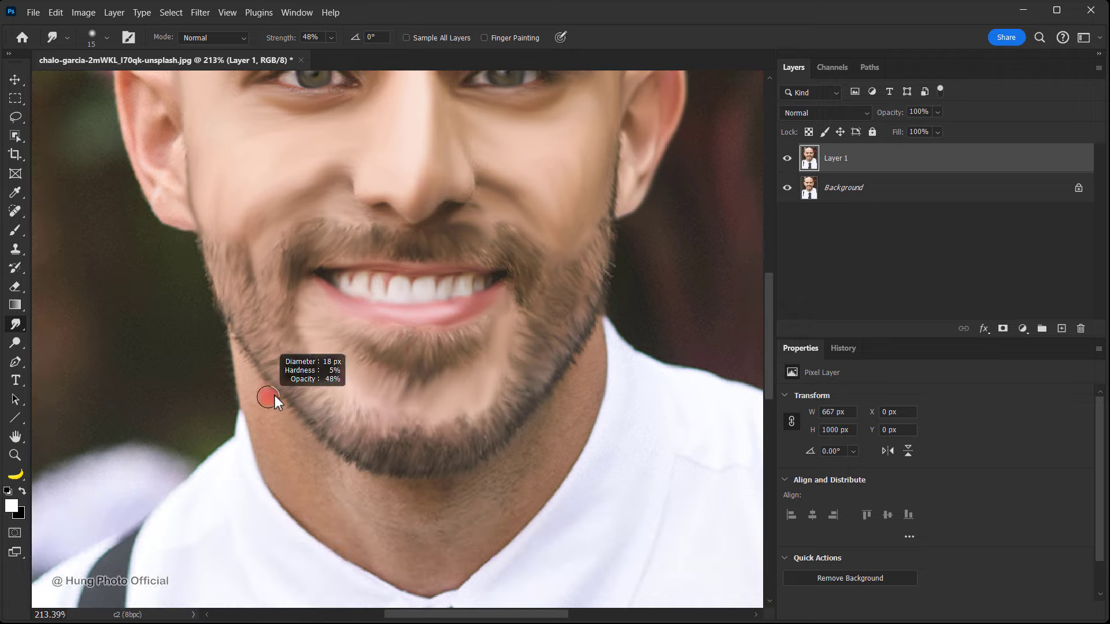
mouse_move(329, 476)
mouse_down()
mouse_move(391, 508)
mouse_move(359, 545)
mouse_move(426, 555)
mouse_move(440, 527)
mouse_up()
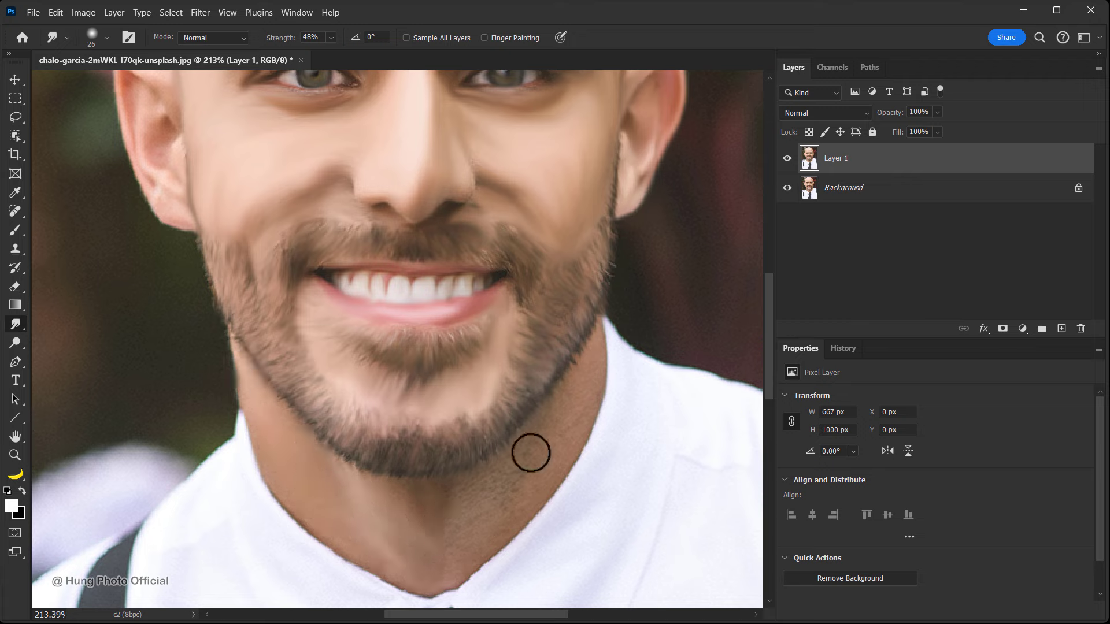
mouse_move(585, 372)
mouse_down()
mouse_move(555, 401)
mouse_move(560, 453)
mouse_move(476, 533)
mouse_move(444, 496)
mouse_move(441, 516)
mouse_move(464, 534)
mouse_move(399, 570)
mouse_move(458, 506)
mouse_move(436, 497)
mouse_up()
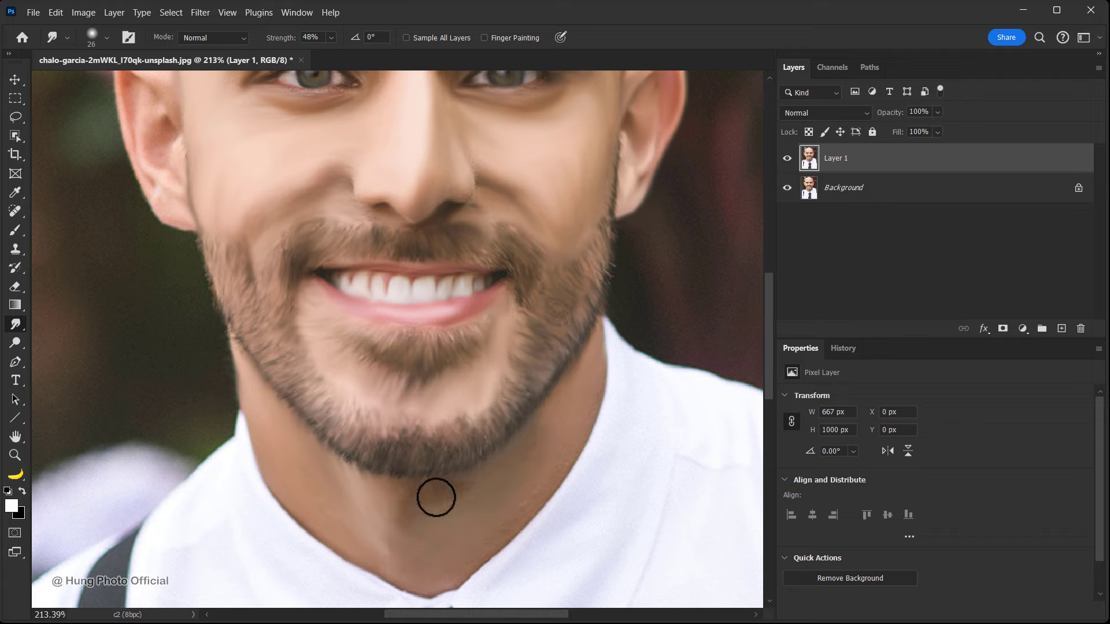
Resize the brush, bring the shirt into view and smooth the edge of the tie
scroll(448, 525, down, 3)
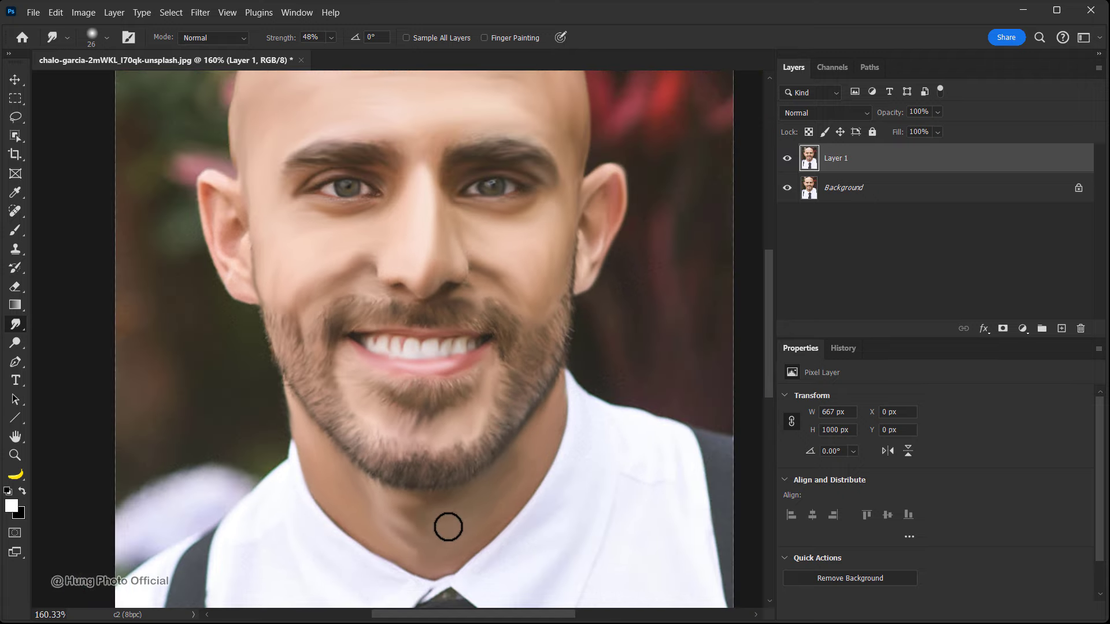
scroll(387, 404, up, 2)
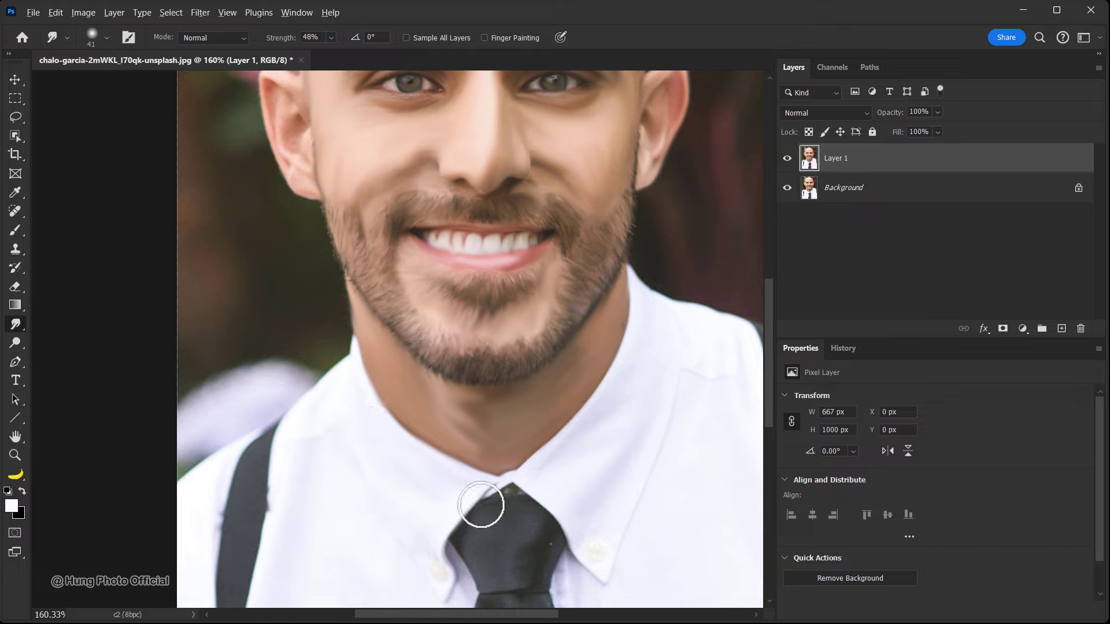
key(bracketleft)
key(bracketleft)
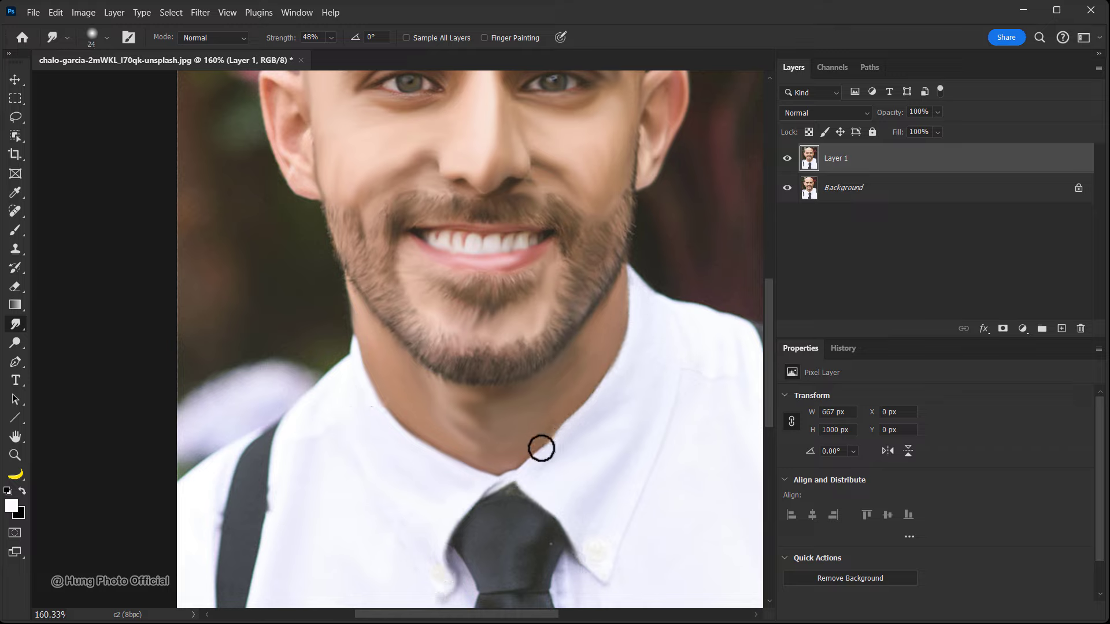
drag(590, 421, 633, 379)
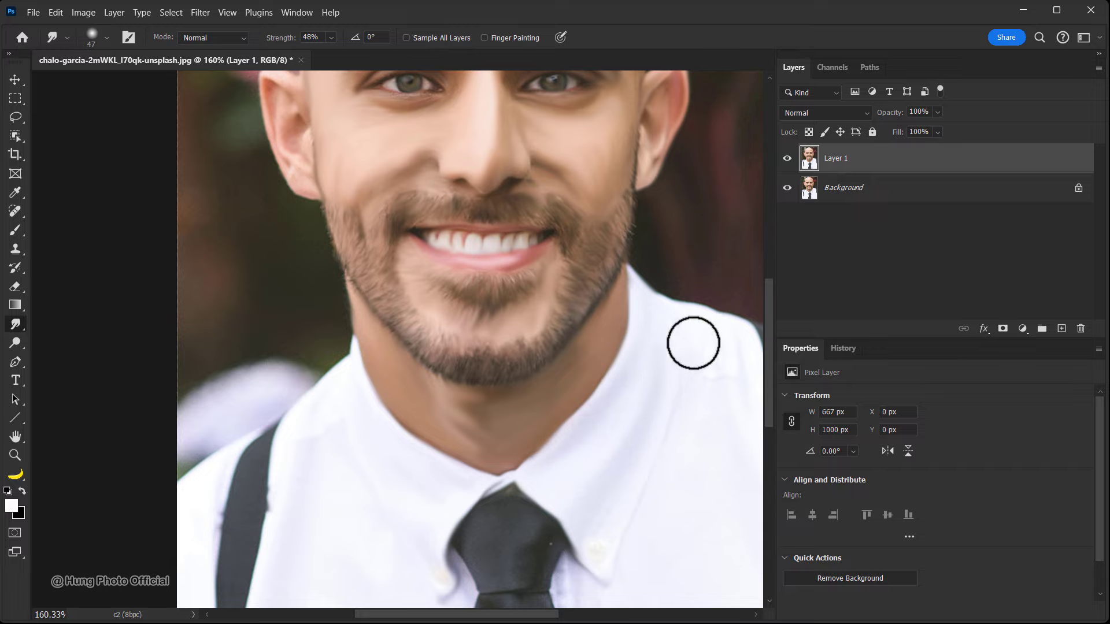
mouse_move(545, 532)
mouse_down()
mouse_move(531, 310)
mouse_move(468, 362)
mouse_up()
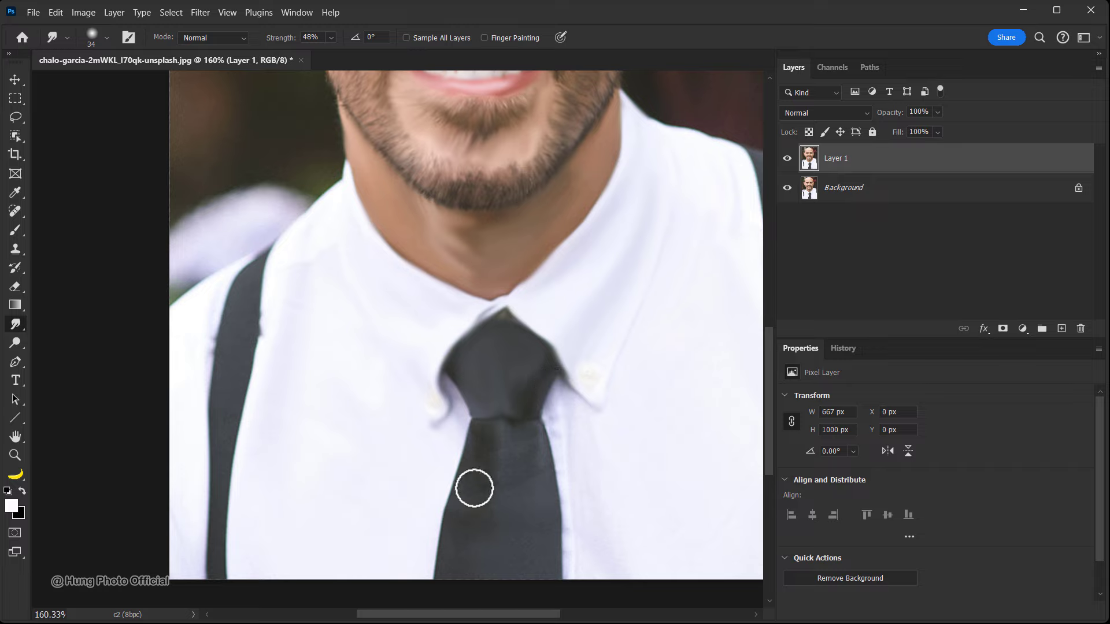
drag(473, 486, 508, 458)
scroll(537, 450, down, 2)
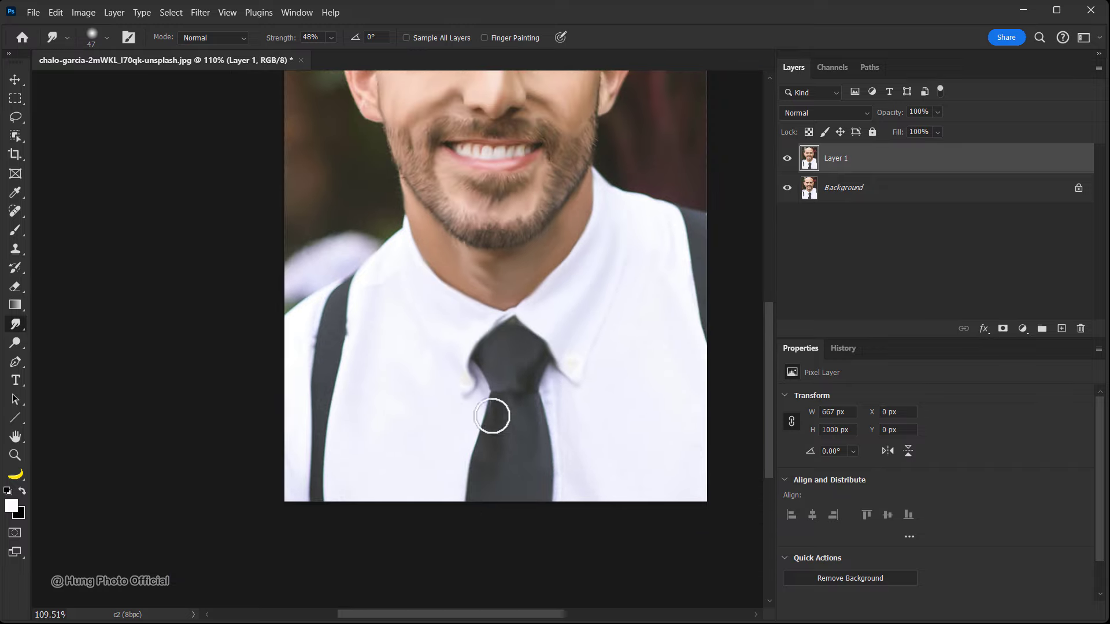
drag(491, 384, 490, 411)
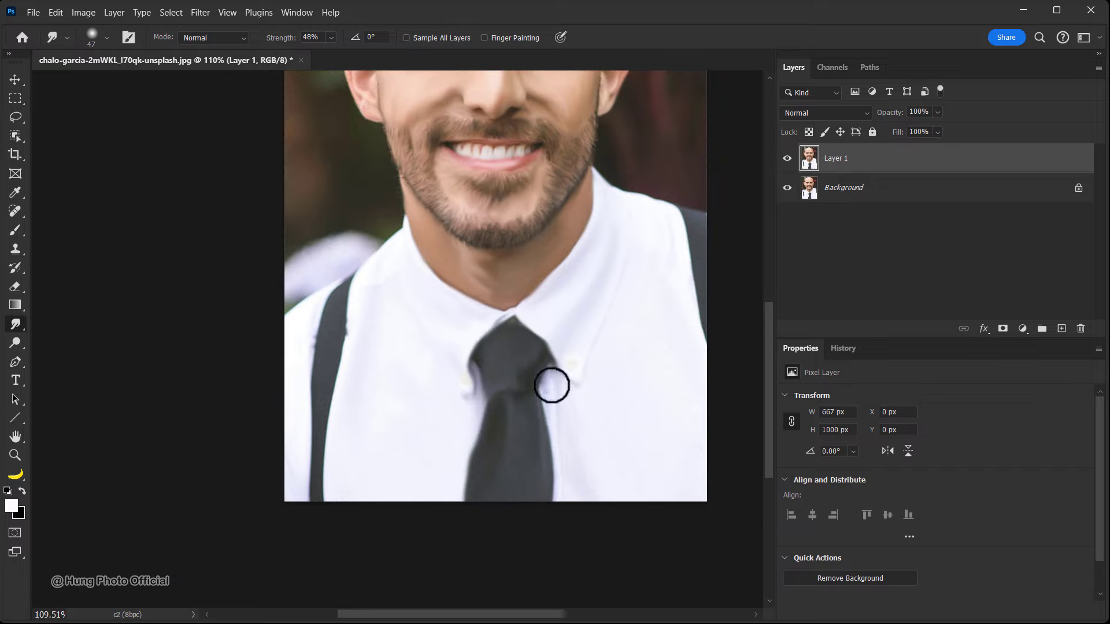
Smooth both suspender straps and soften them into the shirt
mouse_move(352, 272)
mouse_down()
mouse_move(329, 445)
mouse_move(335, 295)
mouse_move(301, 485)
mouse_up()
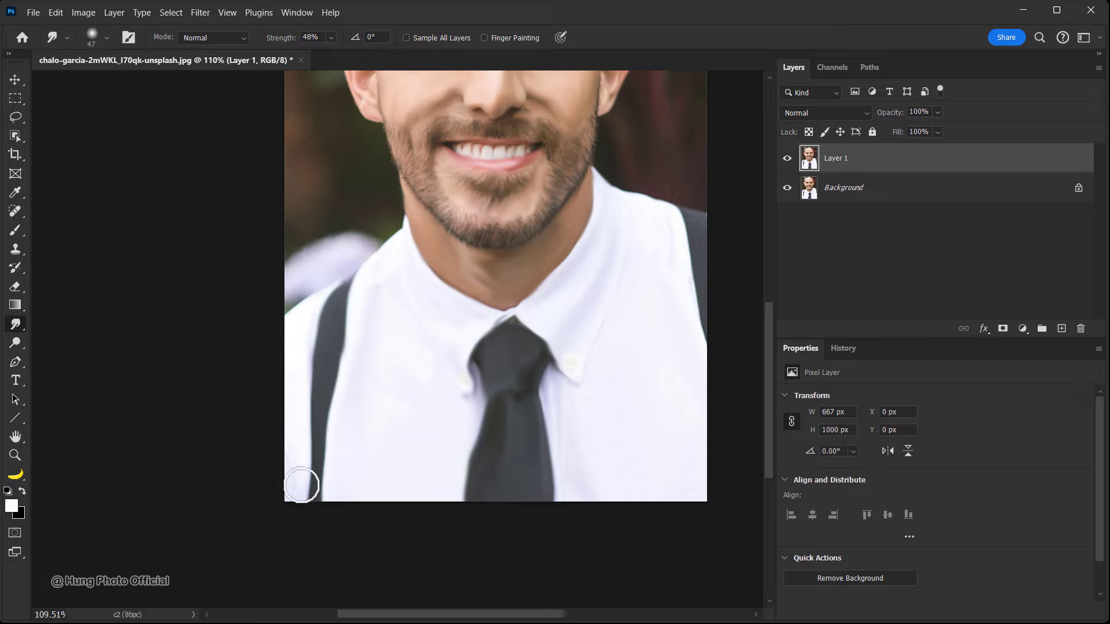
drag(686, 213, 697, 305)
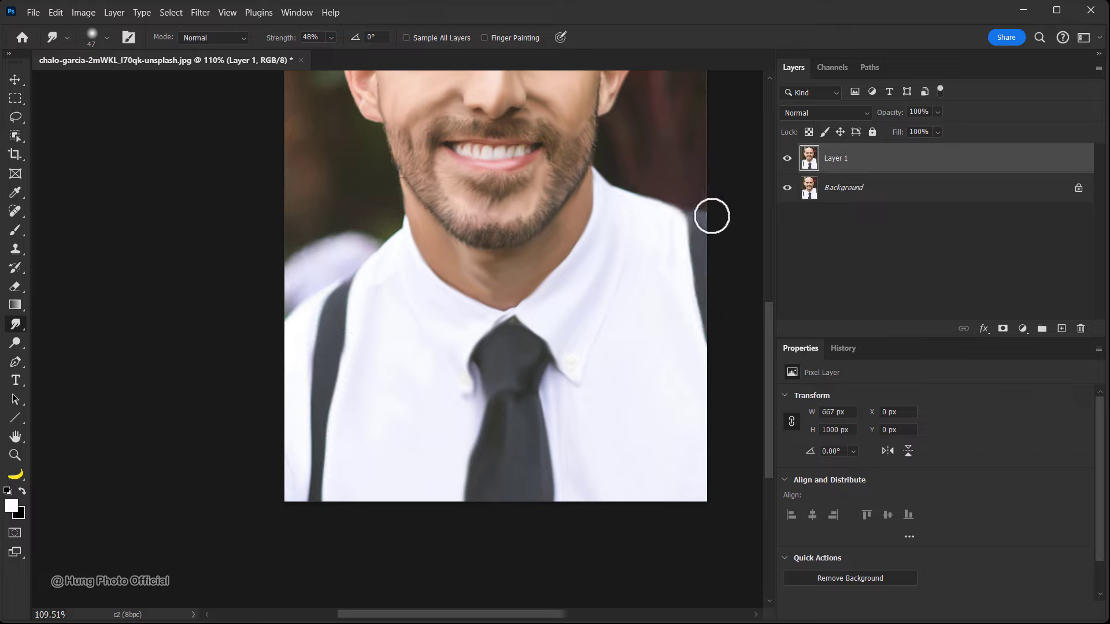
drag(712, 216, 692, 356)
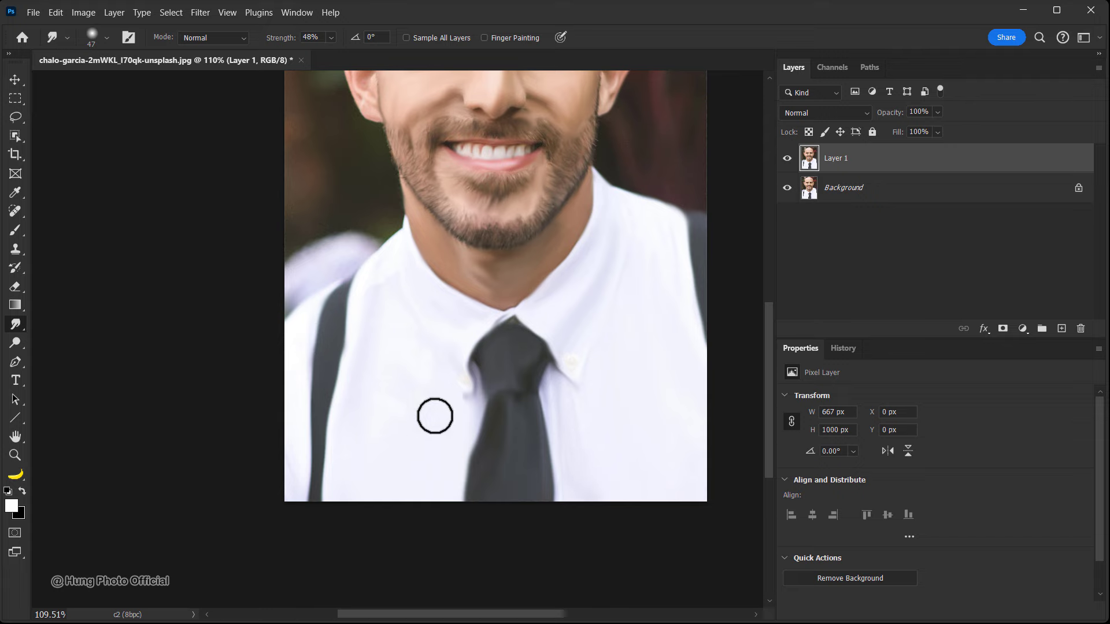
scroll(428, 408, up, 5)
scroll(370, 273, up, 5)
Smudge the ear's outer edge, inner fold, rim and lobe
mouse_move(375, 258)
mouse_down()
mouse_move(350, 308)
mouse_move(374, 311)
mouse_move(396, 339)
mouse_move(389, 416)
mouse_up()
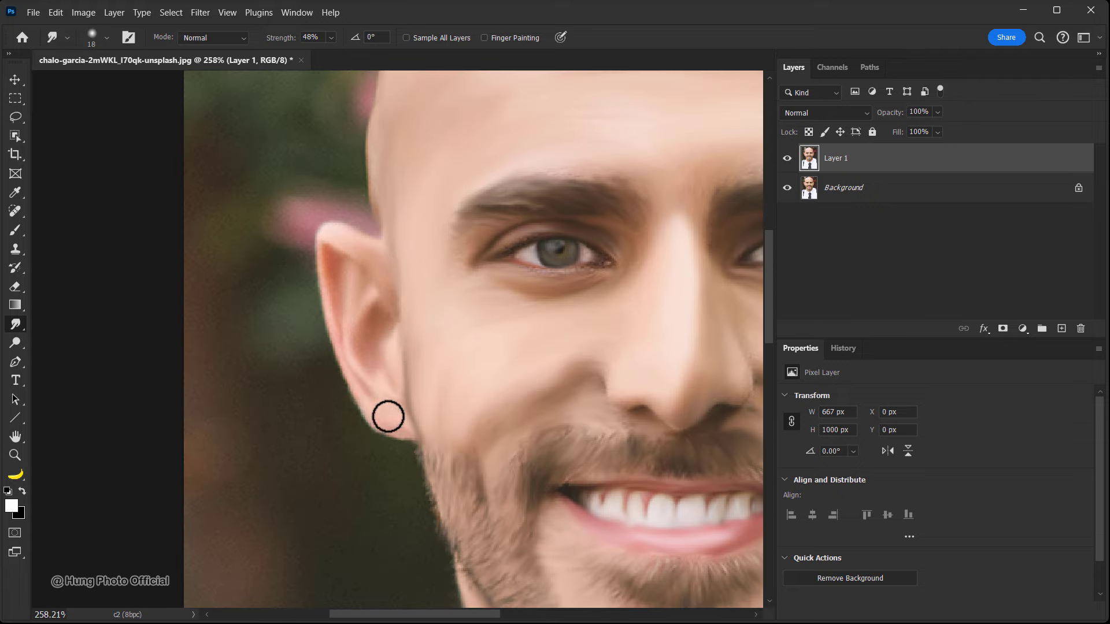
drag(312, 238, 378, 426)
scroll(378, 426, down, 3)
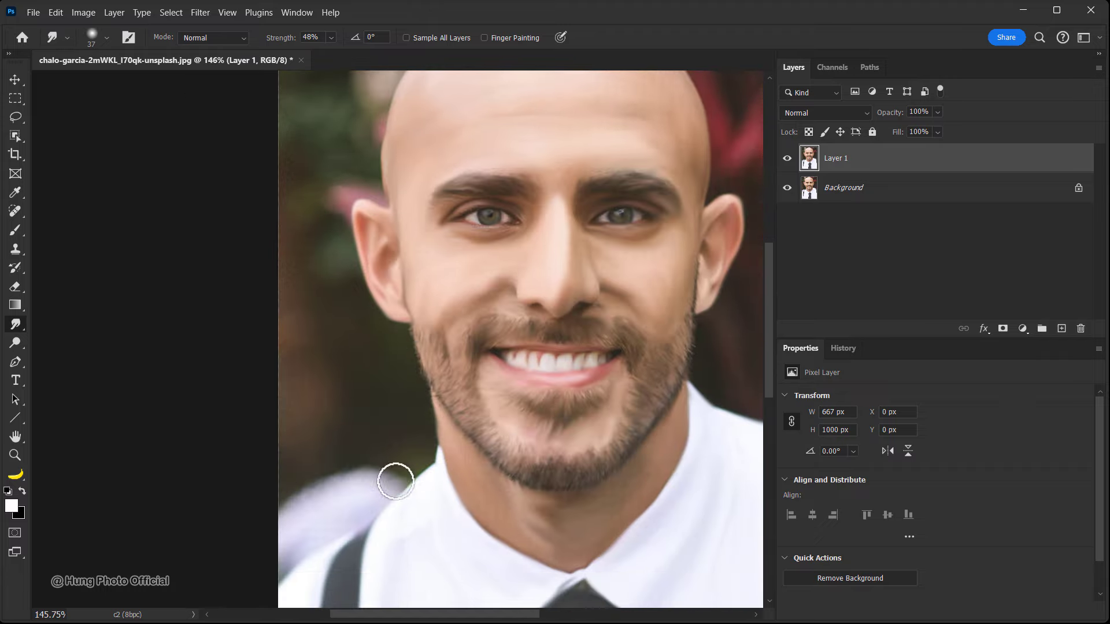
Streak the background beside the face, above the head and by the right ear
drag(330, 471, 347, 471)
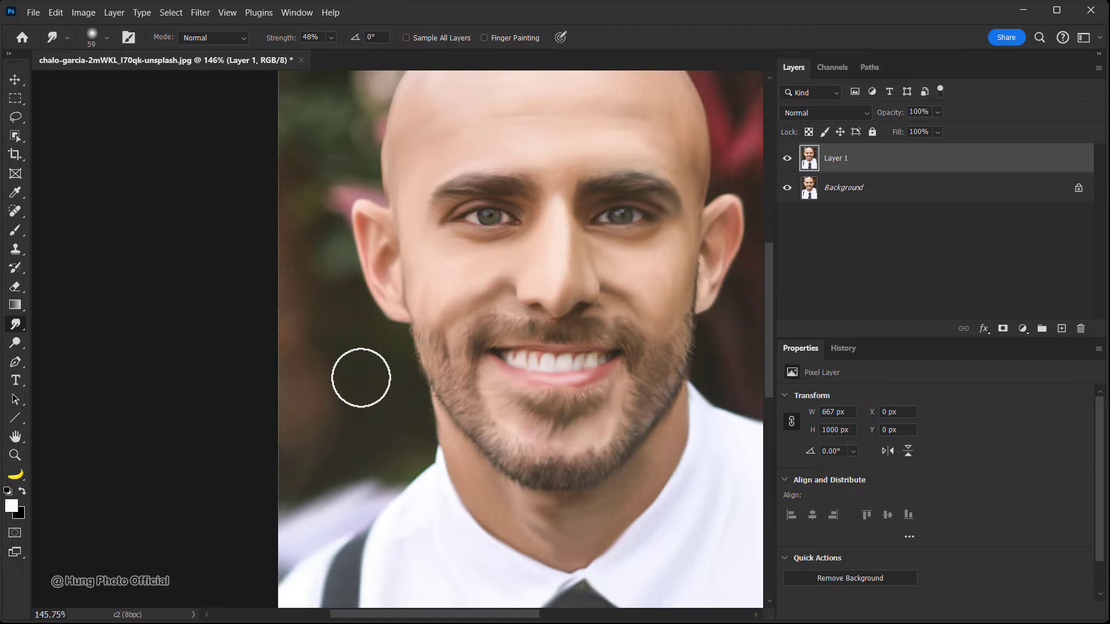
mouse_move(360, 378)
mouse_down()
mouse_move(330, 368)
mouse_move(387, 349)
mouse_move(289, 178)
mouse_move(276, 479)
mouse_up()
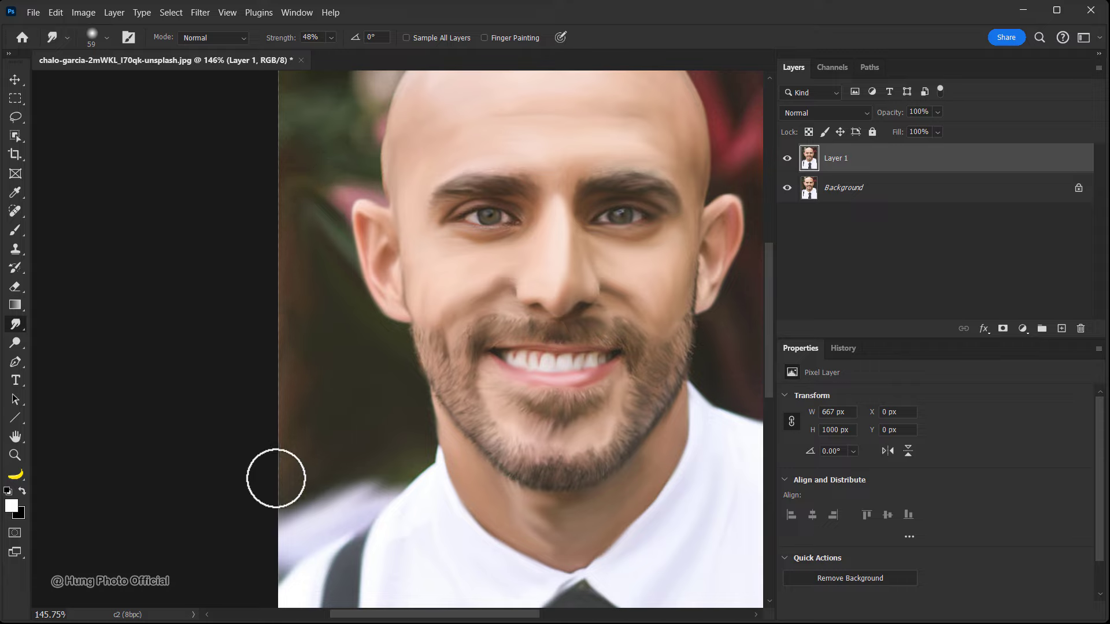
drag(327, 217, 322, 371)
drag(272, 277, 272, 348)
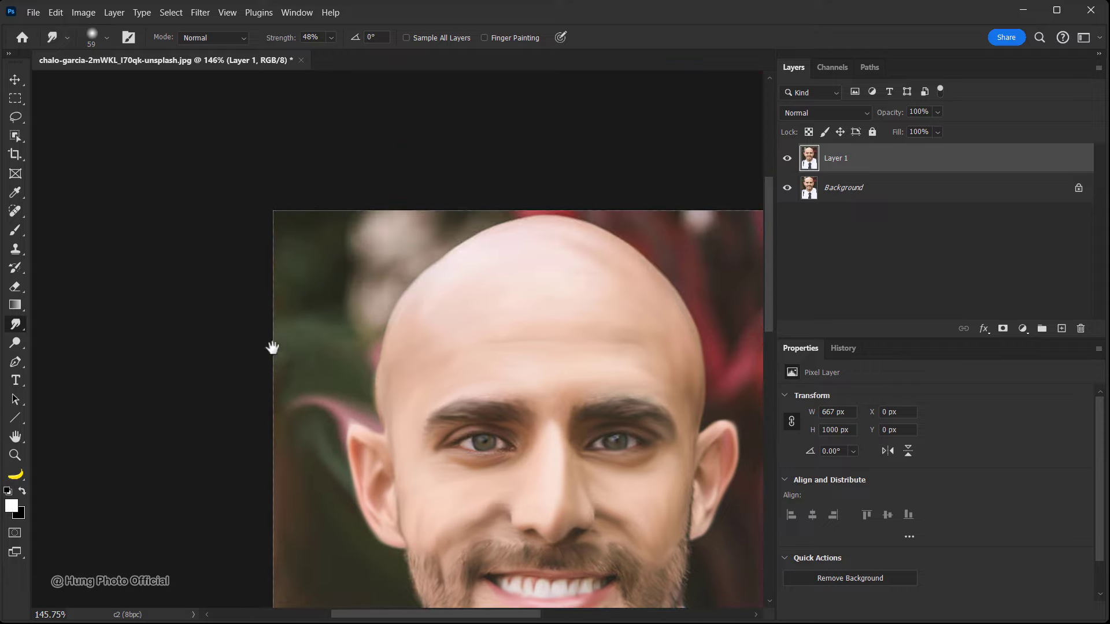
mouse_move(354, 366)
mouse_down()
mouse_move(359, 247)
mouse_move(496, 212)
mouse_move(406, 249)
mouse_up()
drag(516, 247, 371, 254)
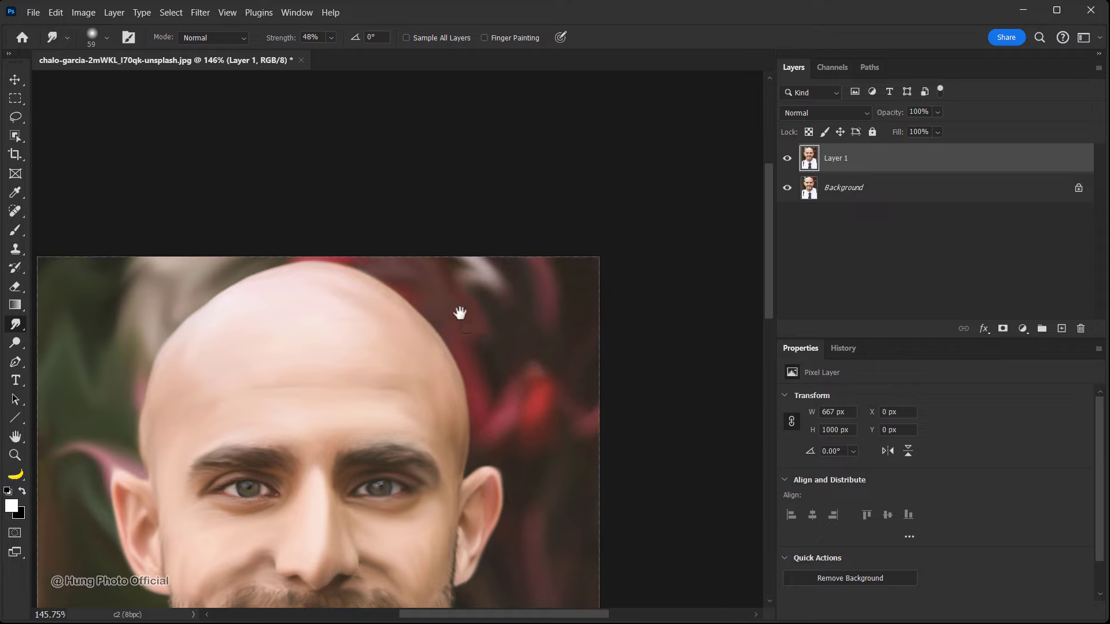
mouse_move(474, 347)
mouse_down()
mouse_move(535, 466)
mouse_move(579, 419)
mouse_move(590, 373)
mouse_move(572, 342)
mouse_up()
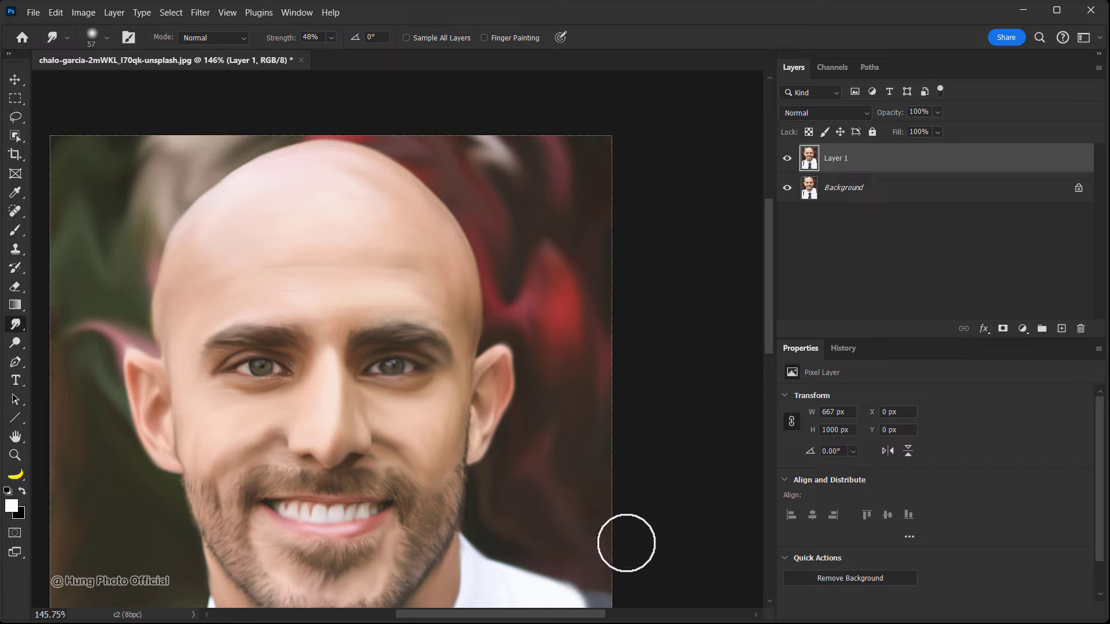
scroll(590, 529, down, 2)
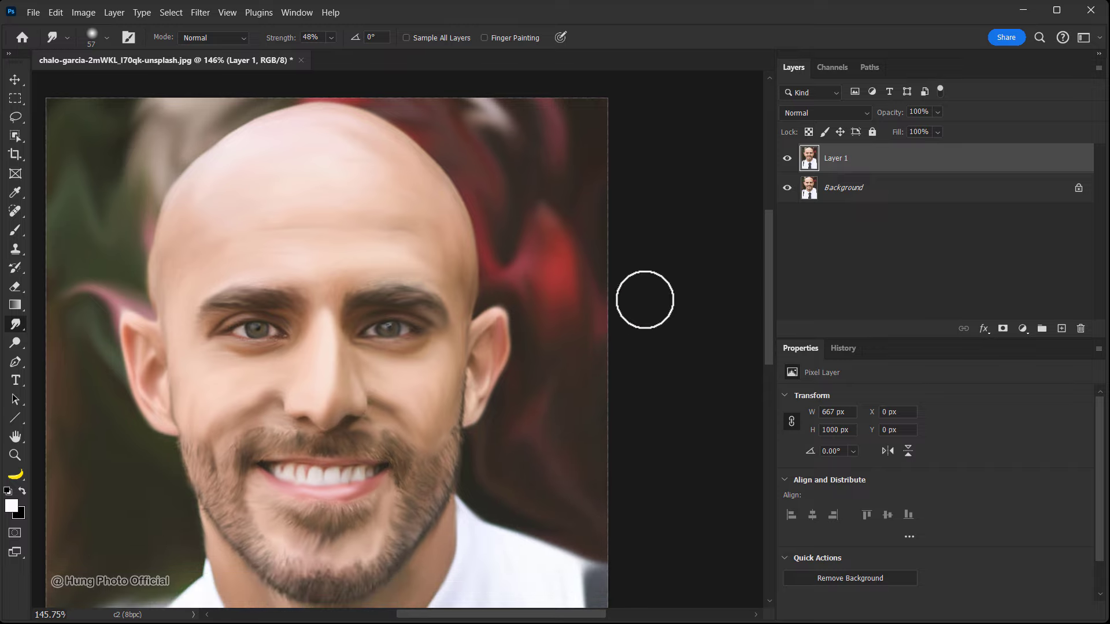
scroll(563, 360, down, 3)
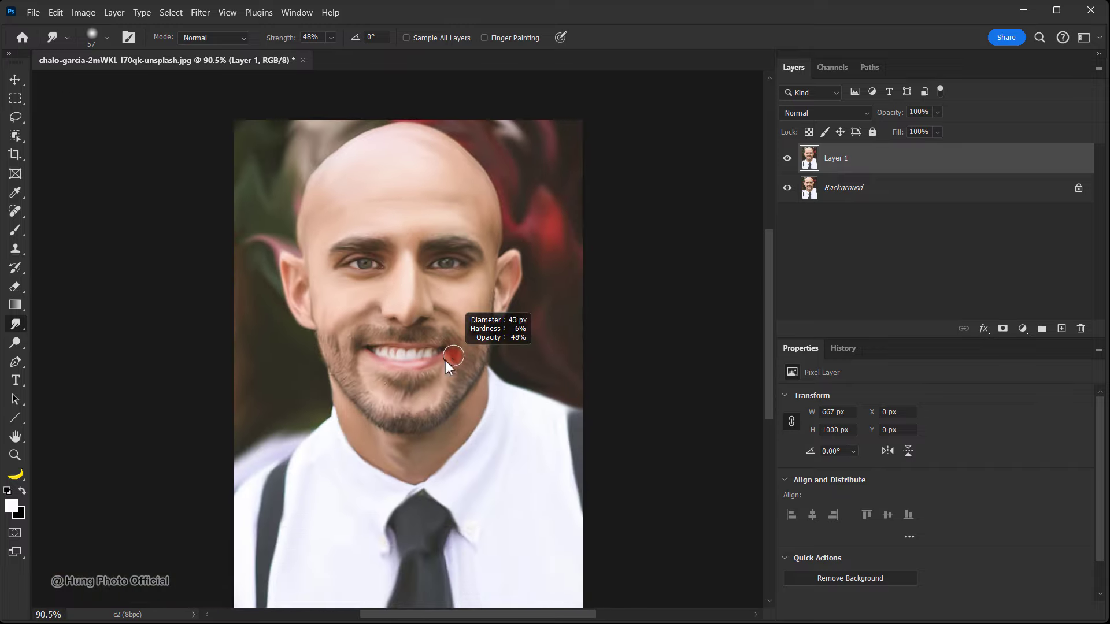
Add a Hue/Saturation 1 adjustment layer with Saturation +20 over the painted Layer 1
drag(445, 359, 445, 359)
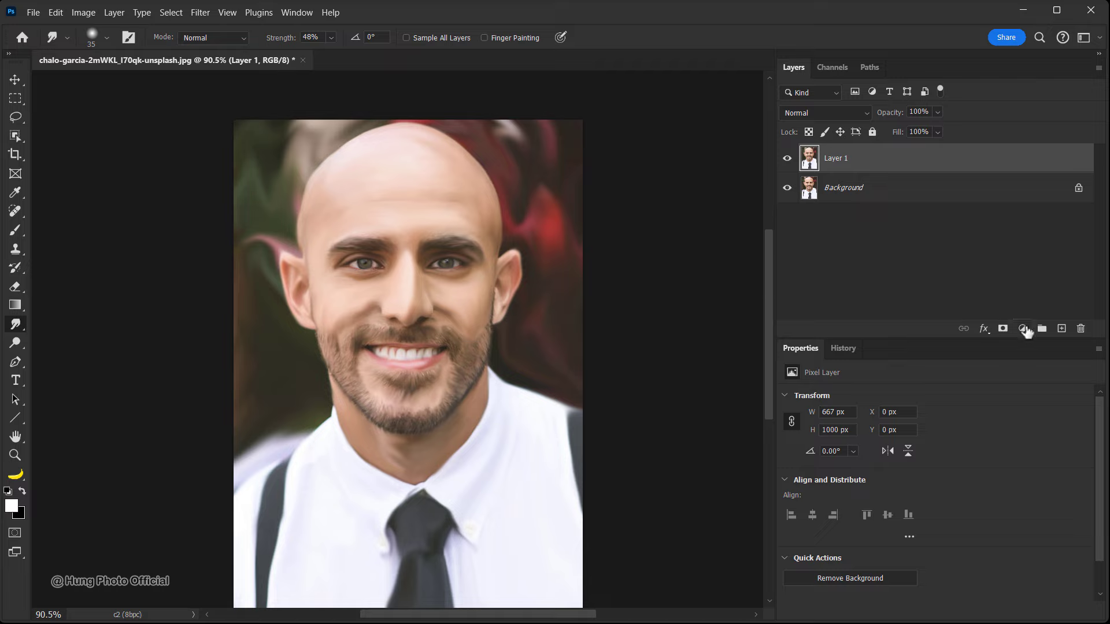
click(1025, 328)
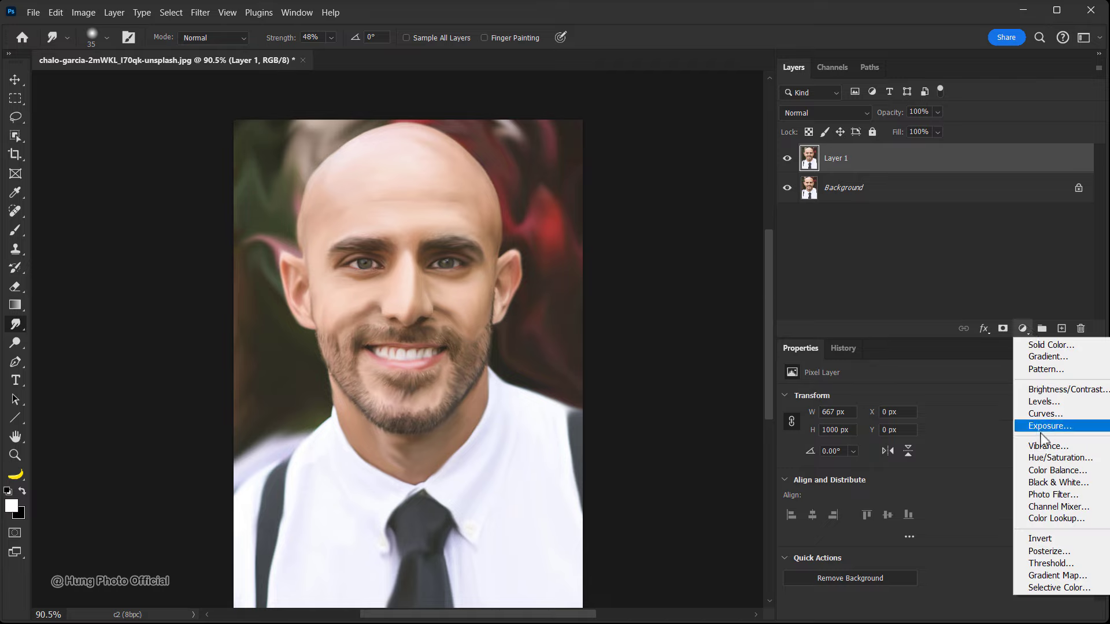
click(1040, 459)
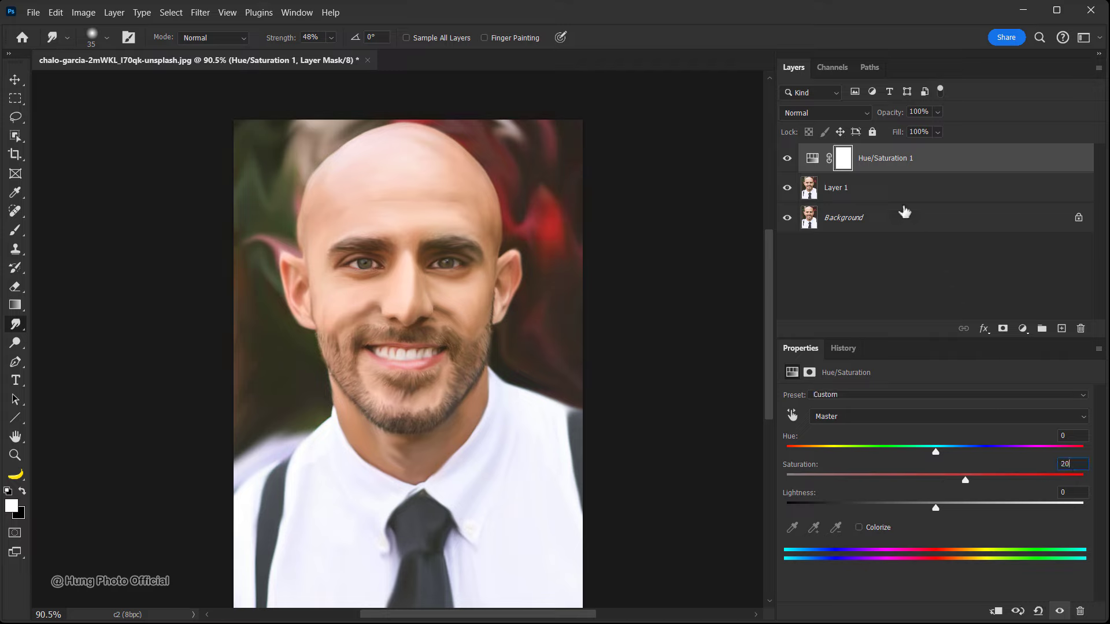
click(875, 193)
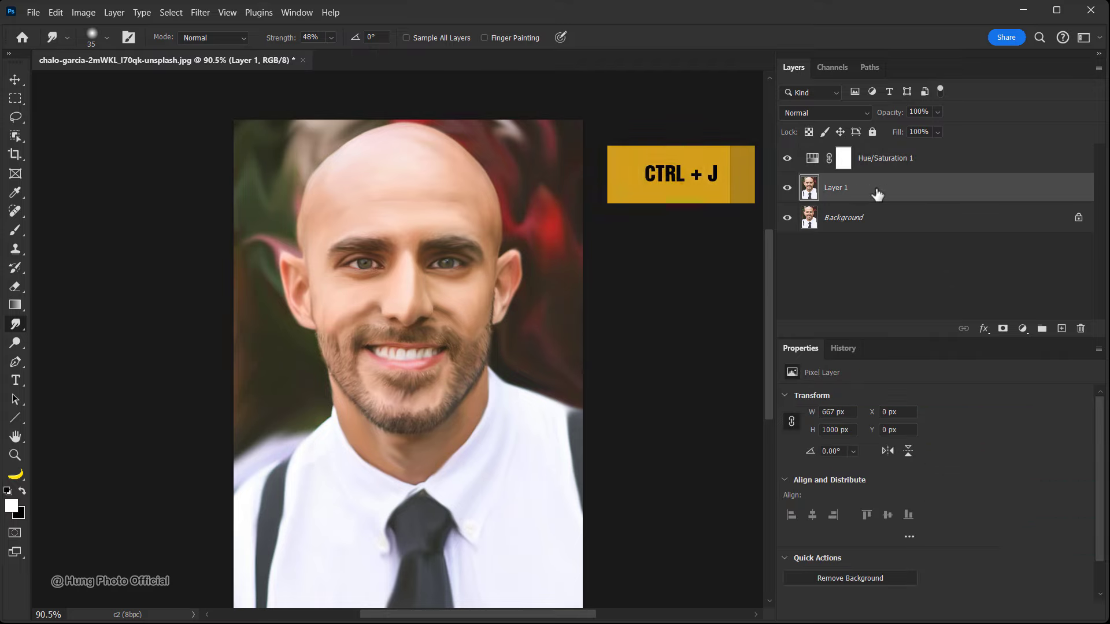
Duplicate Layer 1, move the copy to the top and apply the High Pass filter
key(ctrl+j)
drag(877, 194, 873, 159)
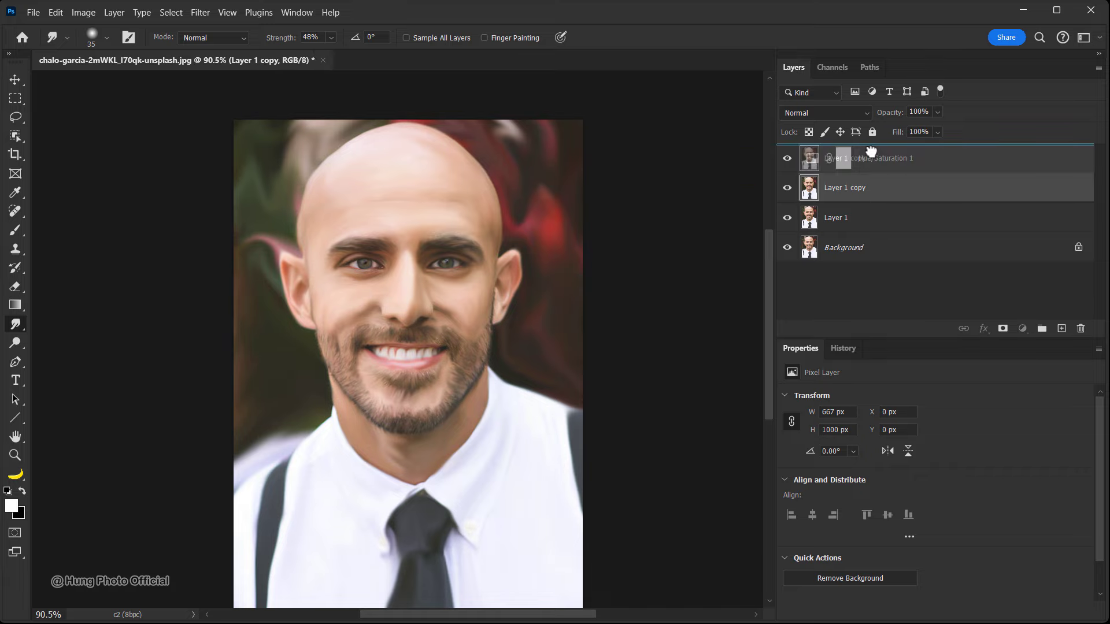
click(206, 12)
mouse_move(212, 294)
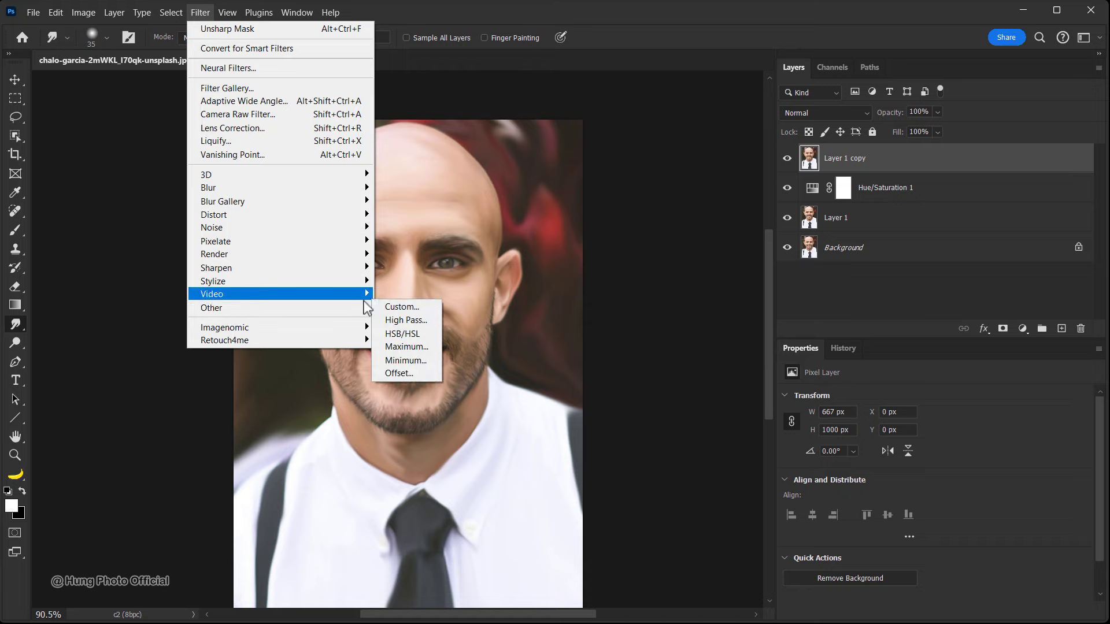
click(412, 320)
click(690, 179)
text(detai)
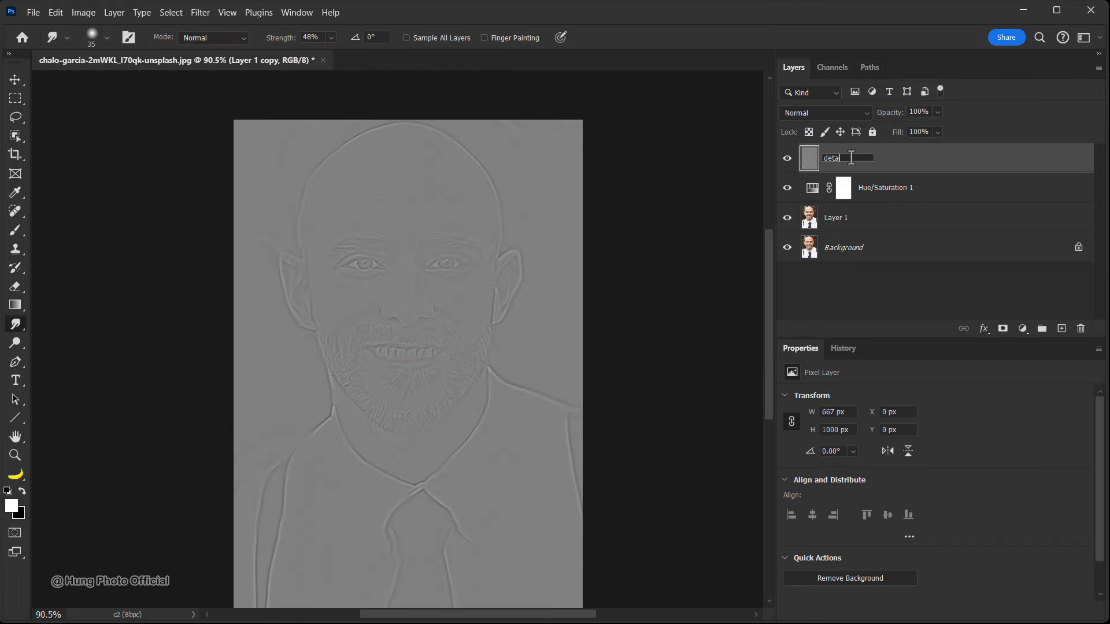
Rename the copy 'detail', blend it in Overlay mode, and select Layer 1 through detail
text(l)
key(Return)
click(838, 112)
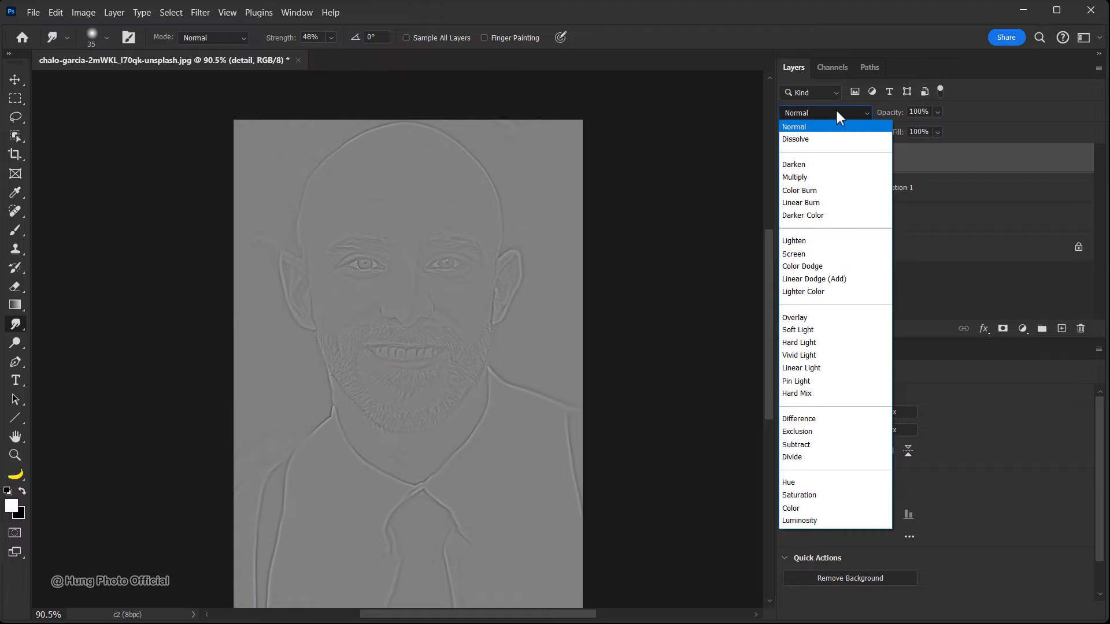
click(796, 317)
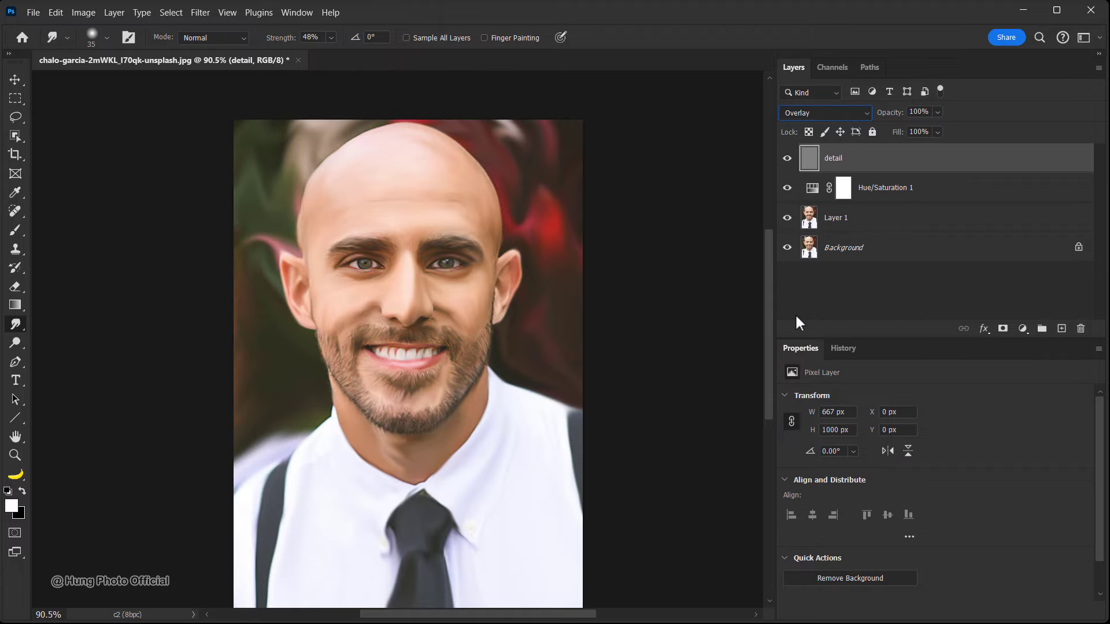
shift+click(874, 218)
click(1042, 329)
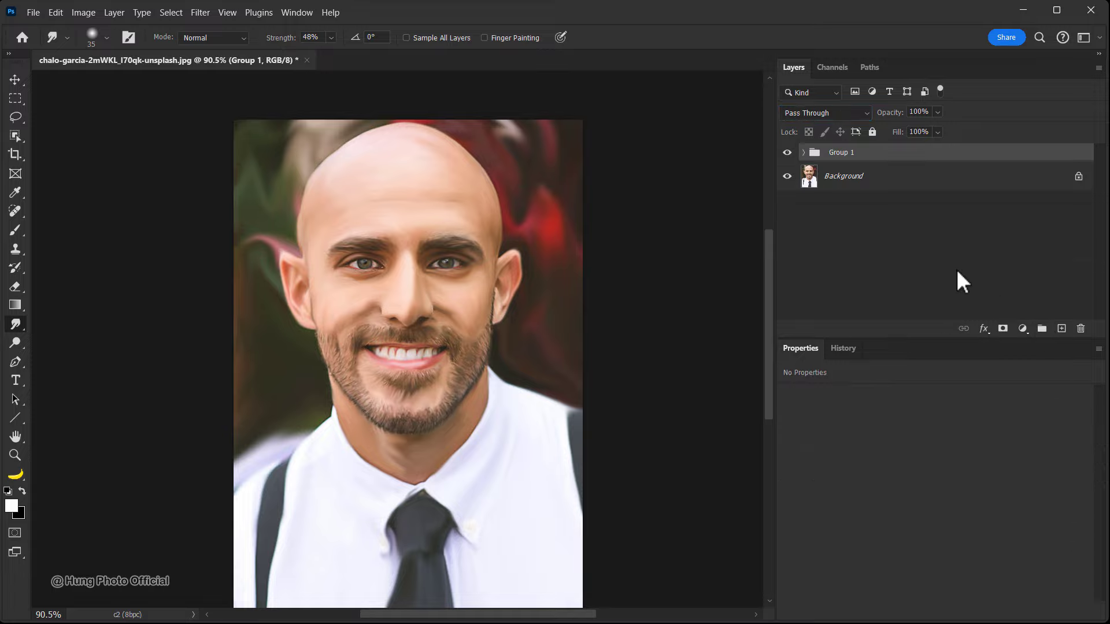
click(789, 153)
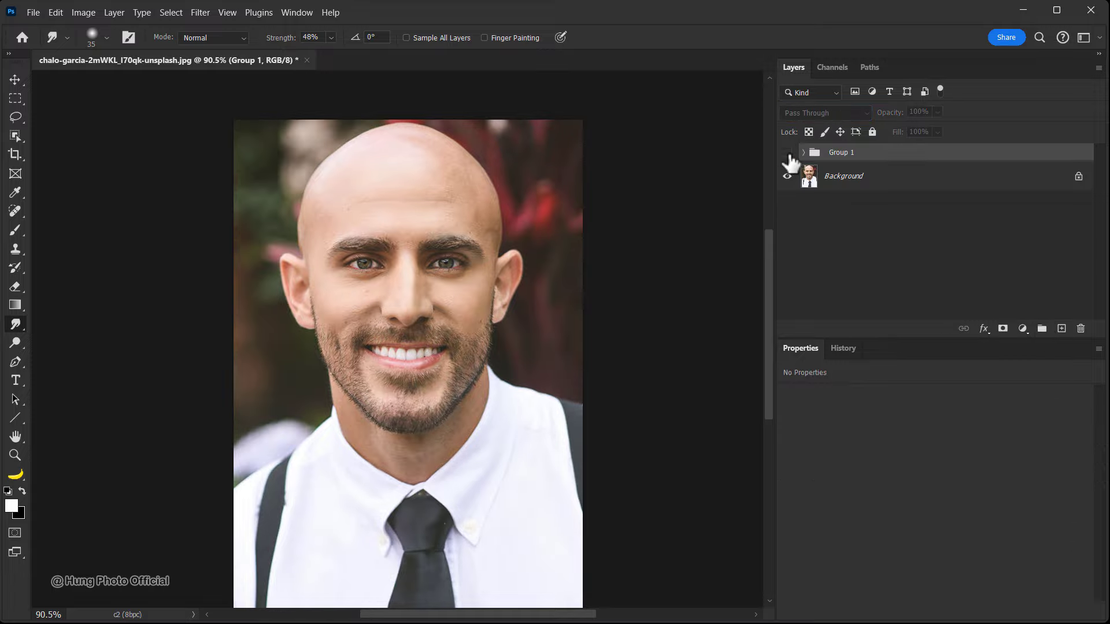
click(788, 153)
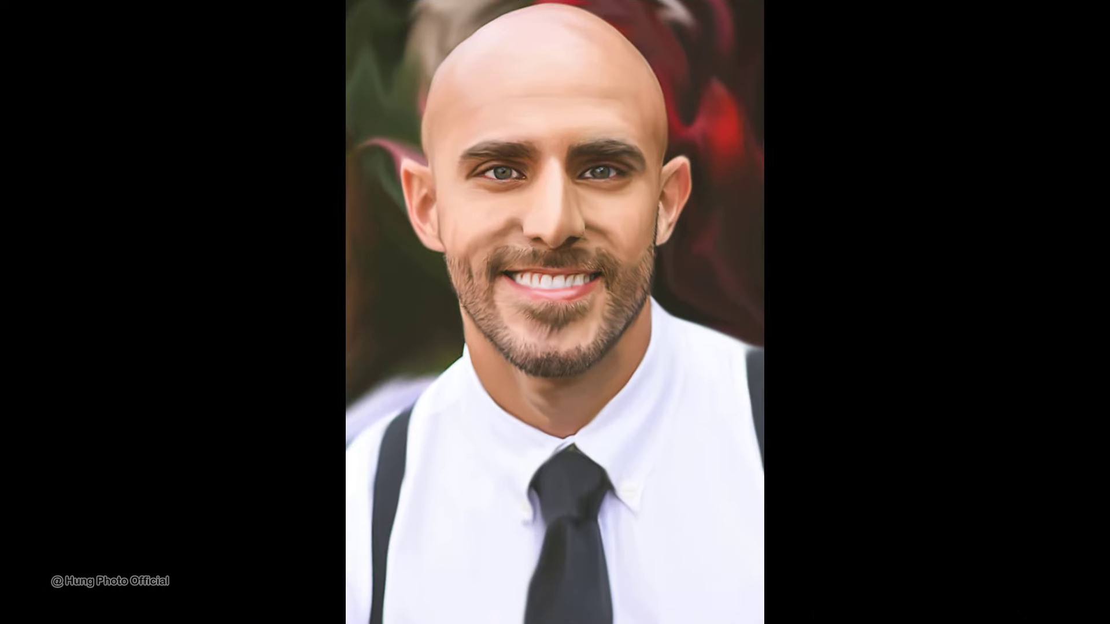